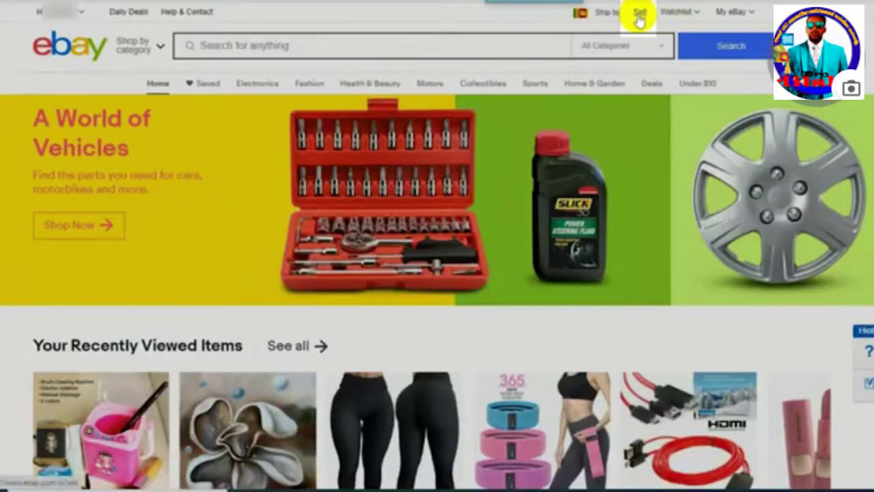
Step: Open eBay's Sell page to start a new listing
left_click(640, 14)
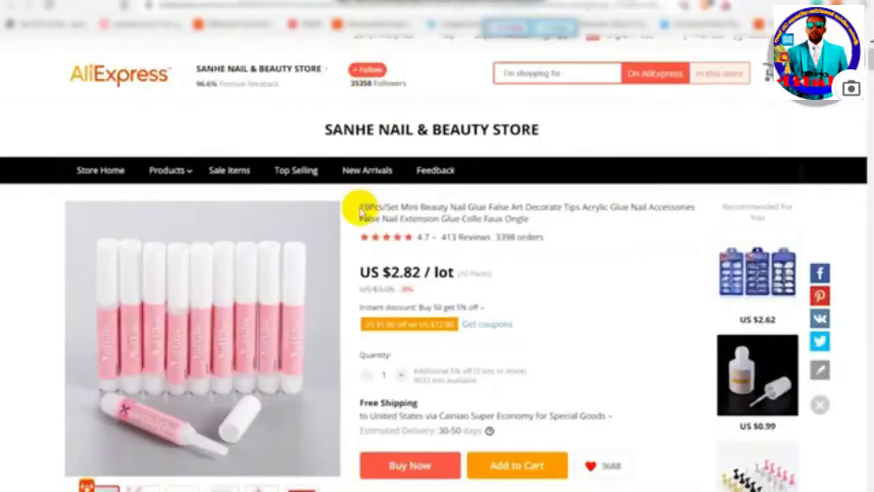
Step: Paste the AliExpress nail glue title into the eBay title box and delete everything from 'False Art' onward
left_click_drag(358, 207, 534, 224)
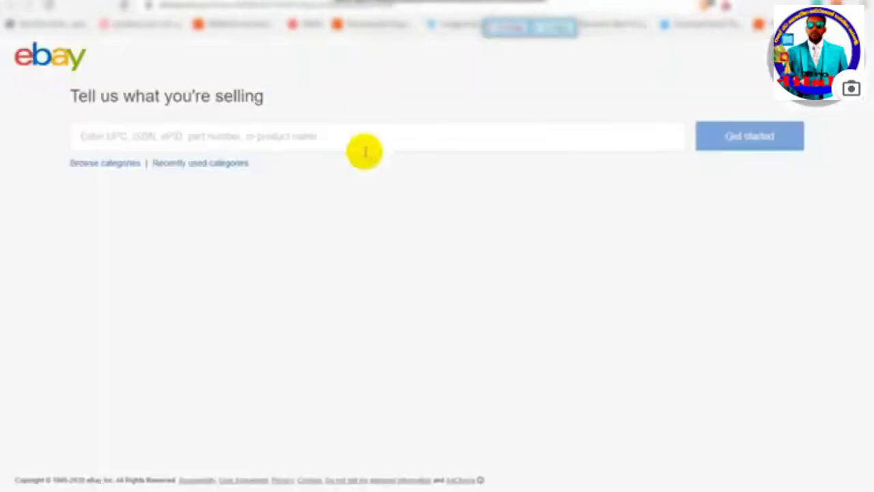
left_click(308, 142)
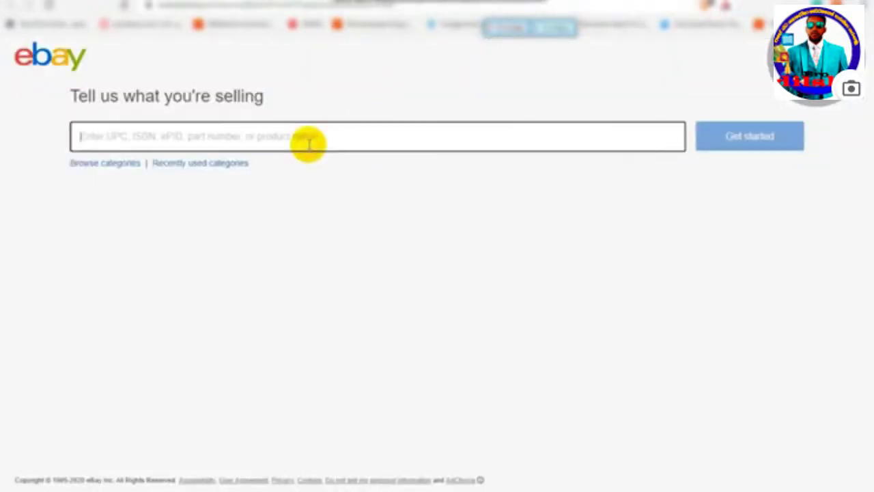
type("10Pcs/Set Mini Beauty Nail Glue False Art Decorate Tips Acrylic Glue Nail Accessories False Nail Ext")
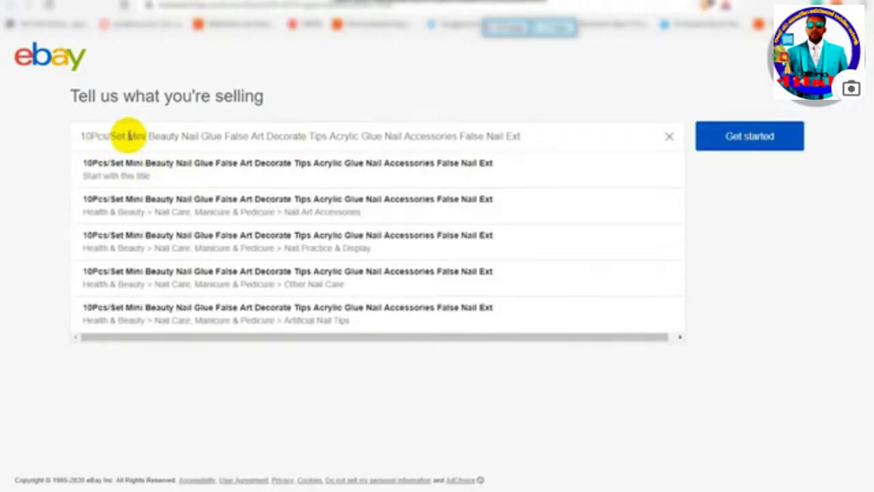
left_click_drag(127, 136, 174, 135)
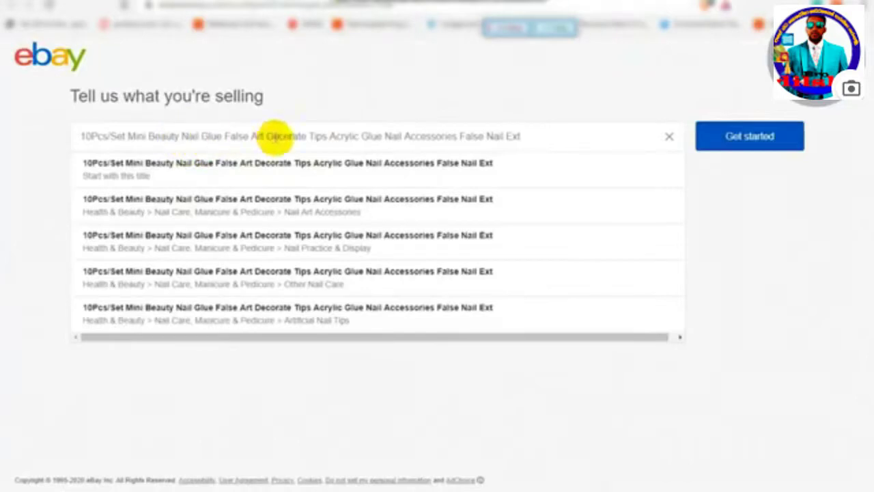
left_click_drag(228, 137, 604, 139)
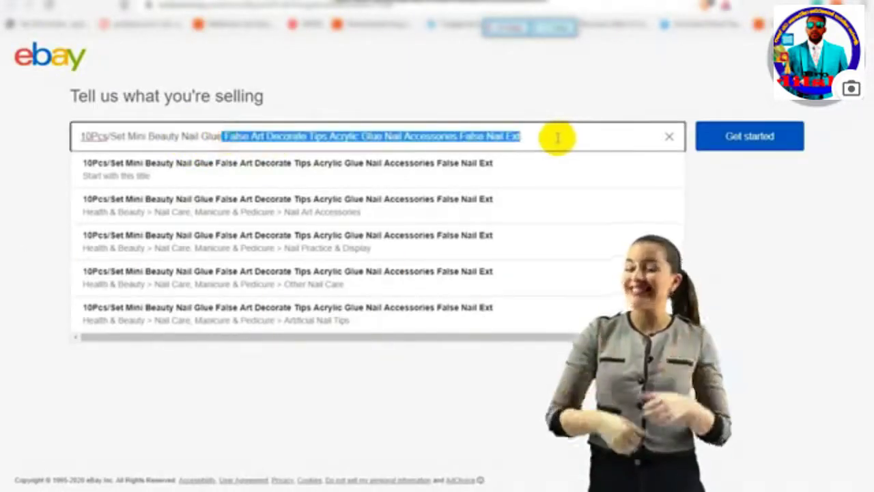
key("BackSpace")
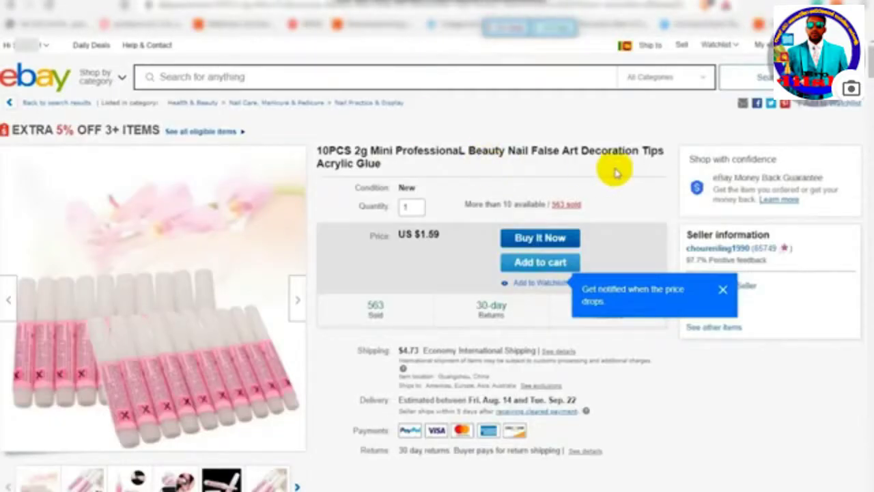
Step: Append 'Art Decoration Tips', 'Nail Accessories' and 'Nail Extension' to the title
left_click_drag(561, 150, 663, 149)
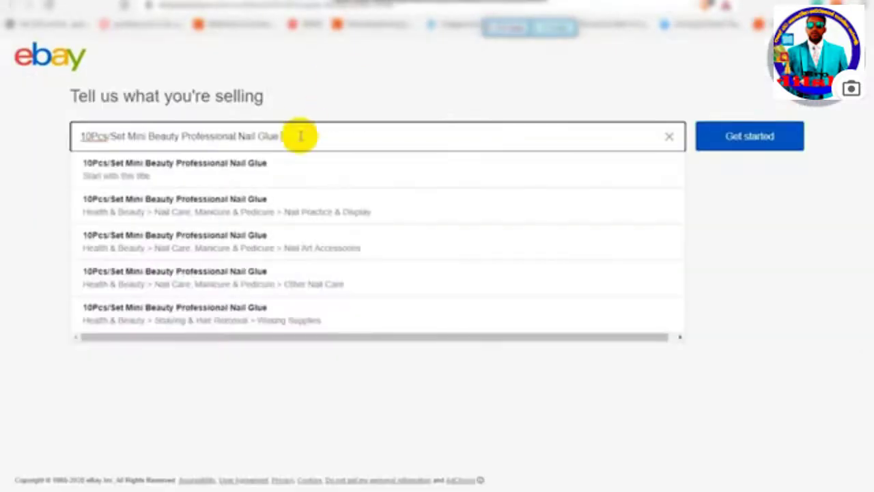
type("Art Decoration Tips")
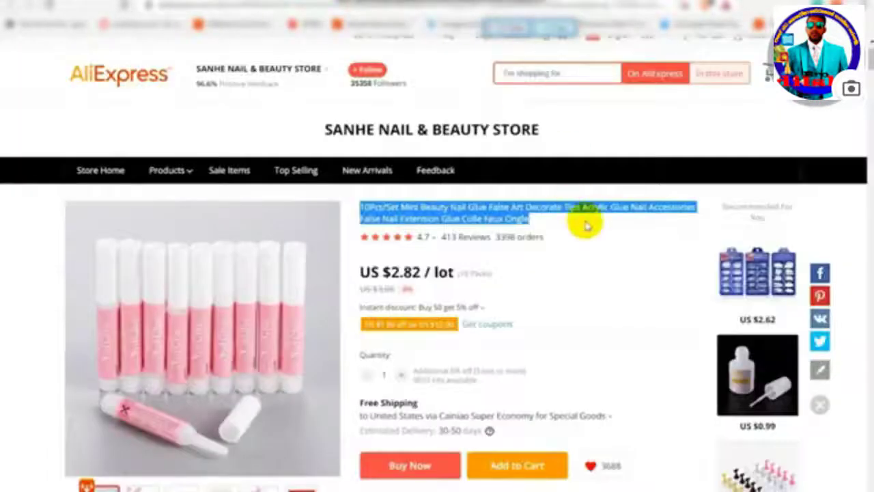
left_click(580, 220)
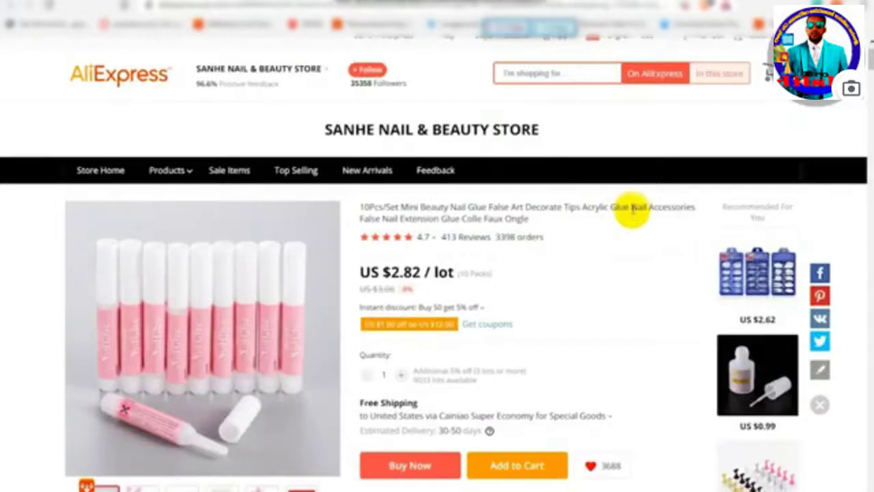
left_click_drag(632, 209, 676, 205)
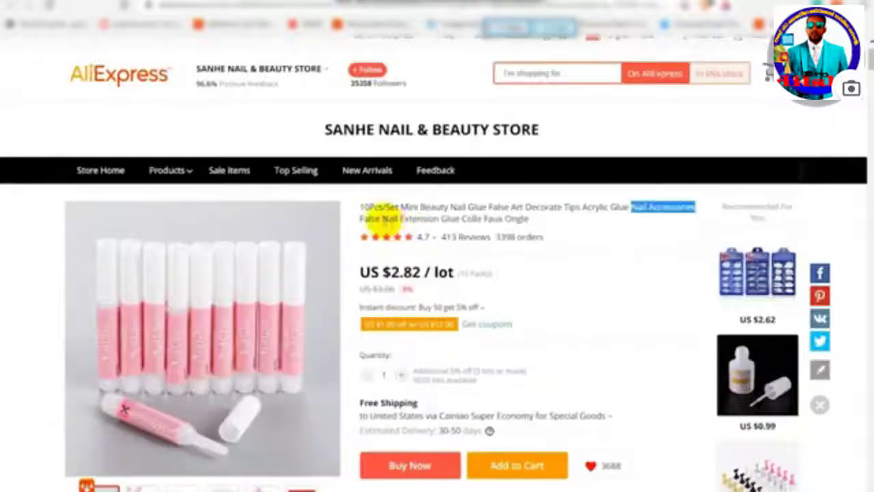
left_click_drag(383, 219, 440, 217)
key("ctrl+c")
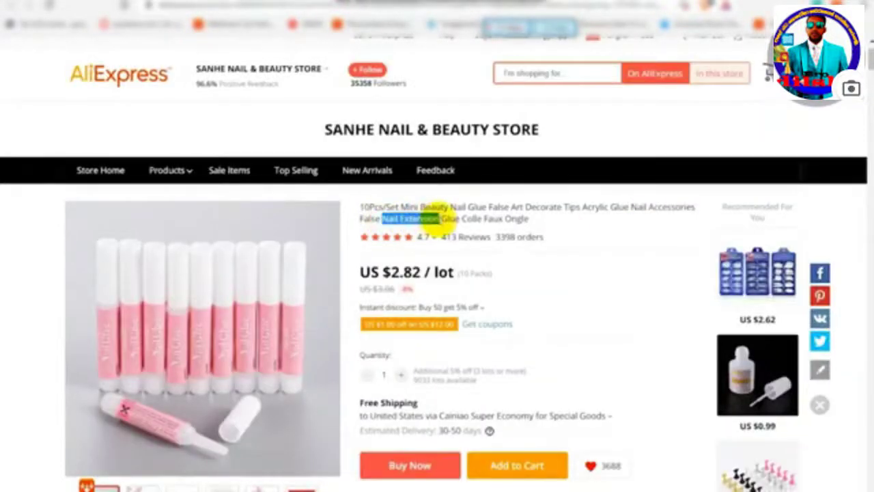
left_click(390, 19)
key("ctrl+v")
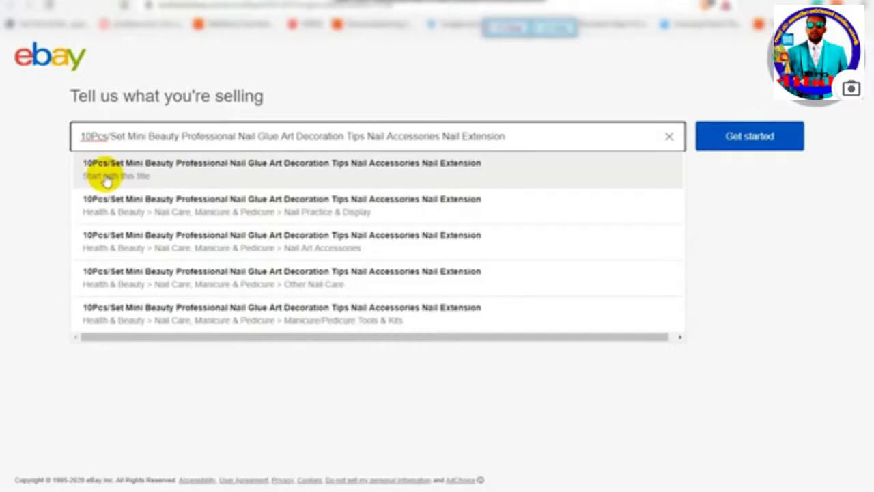
Step: Create the listing draft with 'Start with this title'
left_click(215, 180)
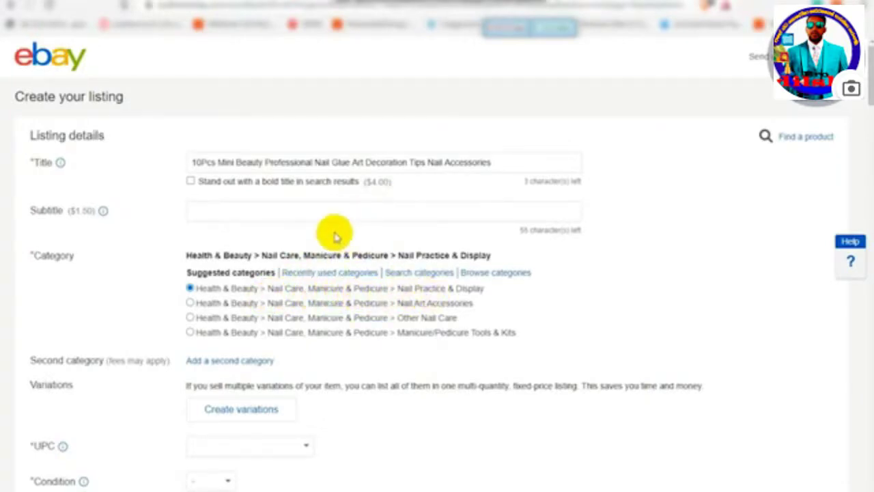
scroll(335, 231, "down", 2)
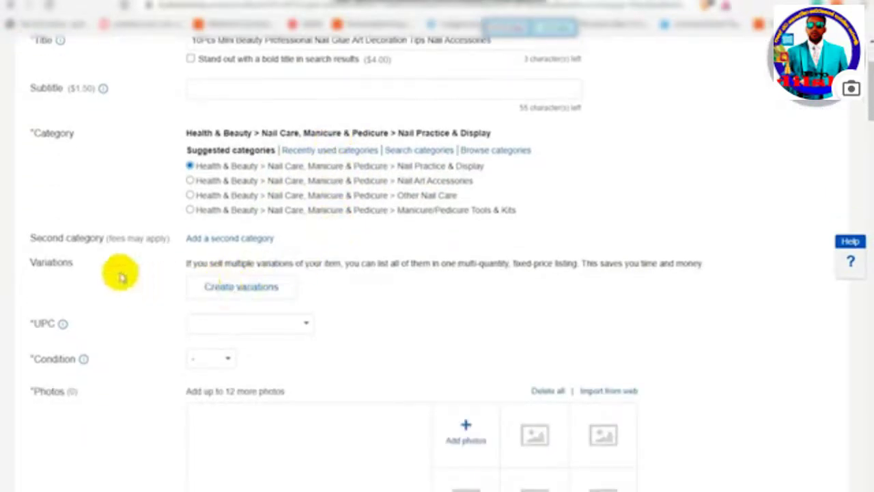
scroll(205, 246, "down", 2)
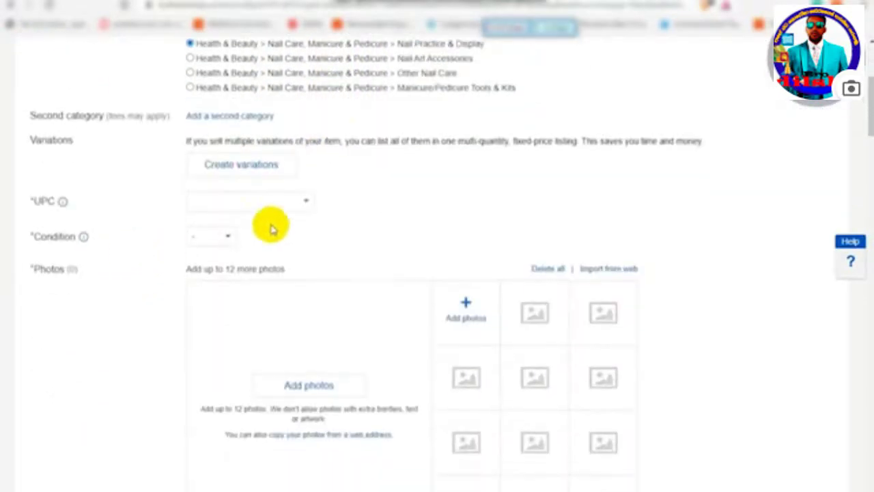
Step: Set UPC to Does not apply and condition to New, then begin adding photos
left_click(304, 201)
left_click(227, 234)
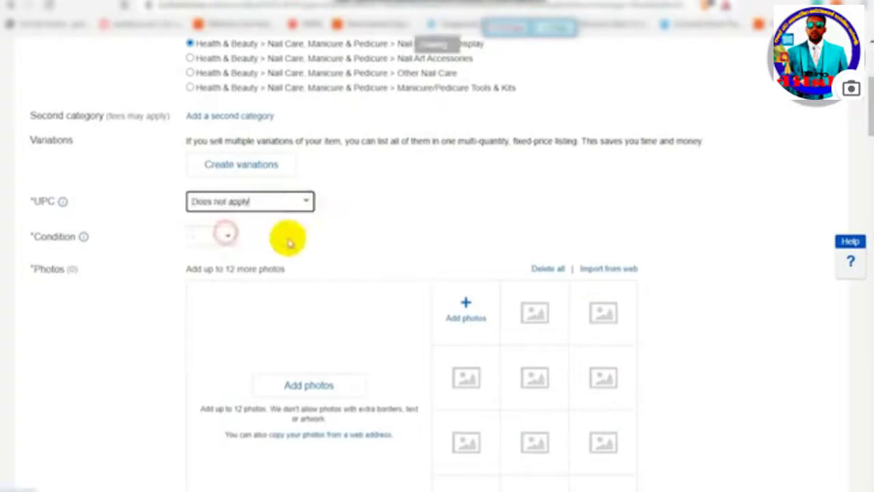
left_click(226, 235)
left_click(201, 263)
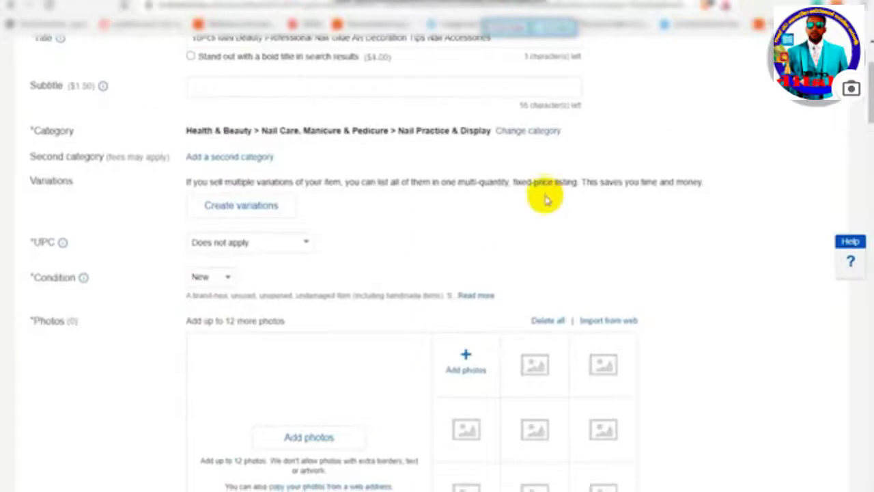
scroll(542, 195, "down", 3)
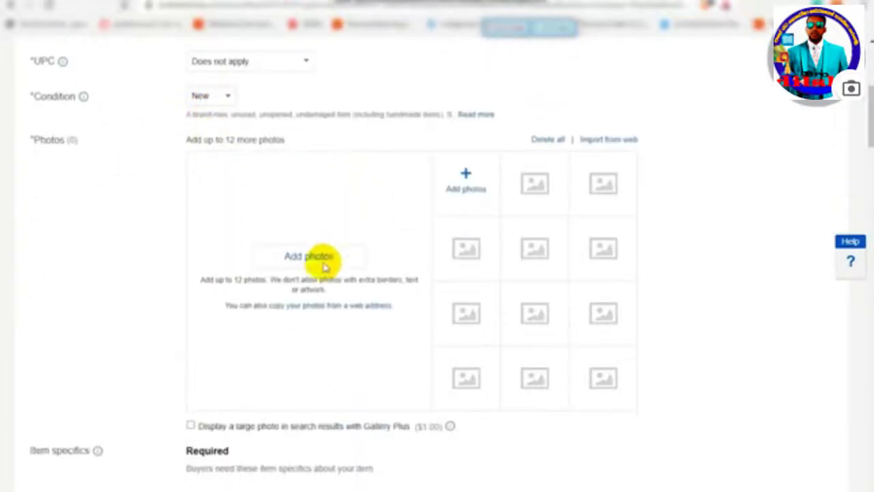
left_click(335, 267)
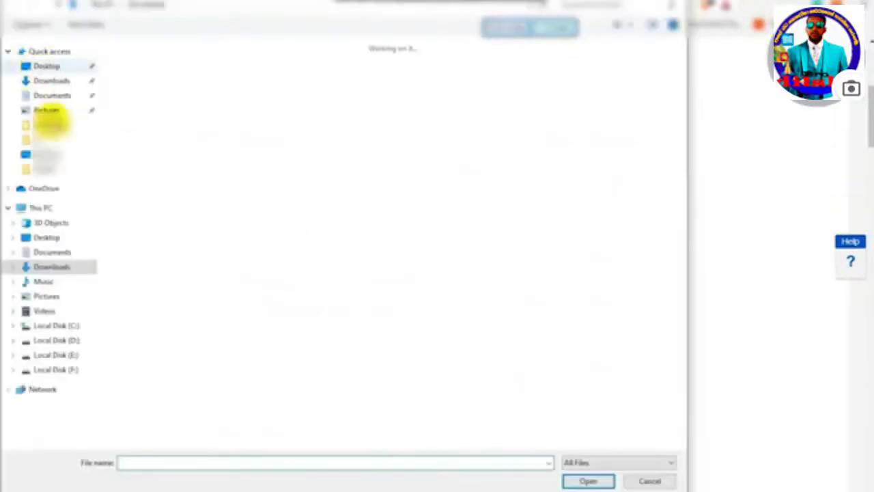
Step: Upload all six images from Local Disk (D:) > 21 Listing
left_click(56, 340)
left_click(139, 318)
double_click(138, 318)
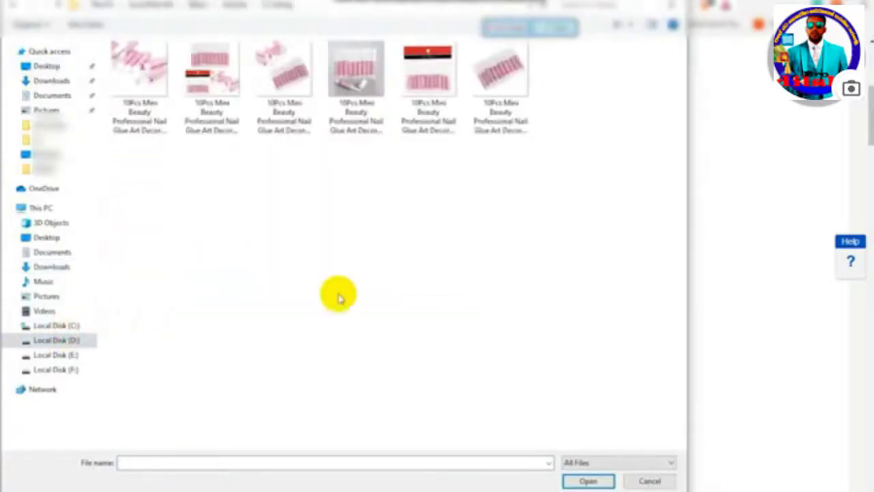
left_click_drag(539, 171, 149, 68)
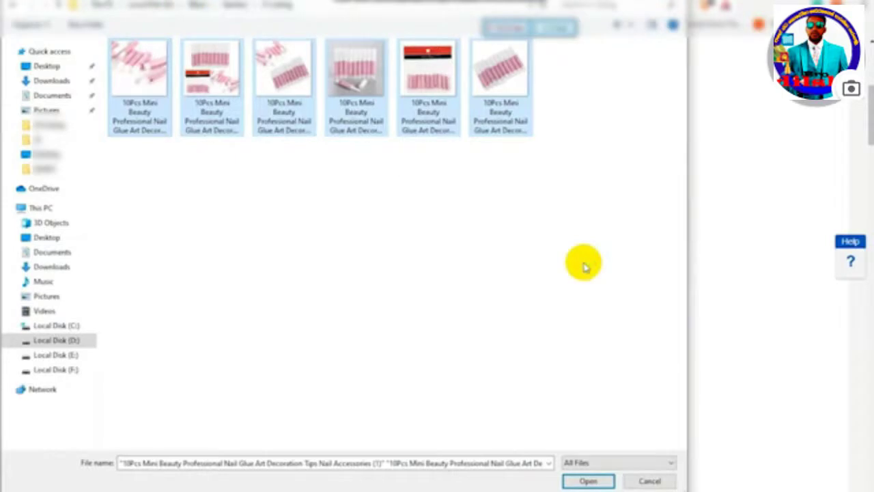
key("Return")
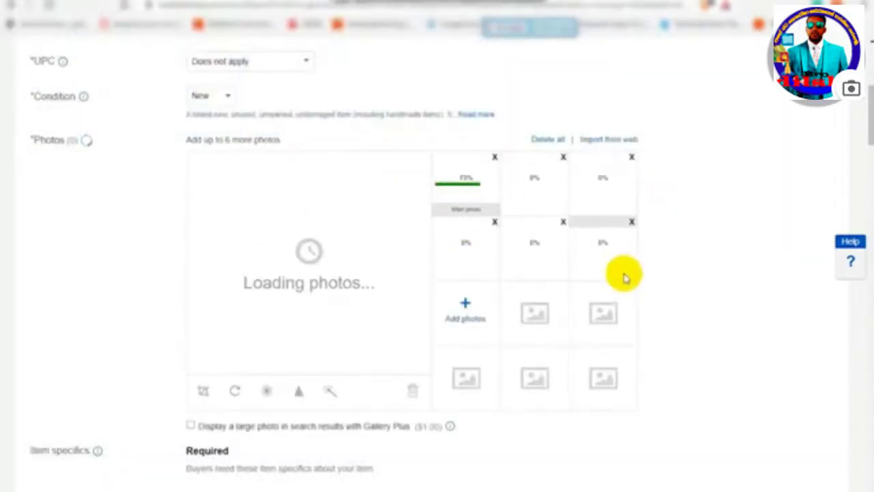
Step: Reorder the photos: third photo to the main slot, and swap the second row's first two
scroll(623, 278, "down", 1)
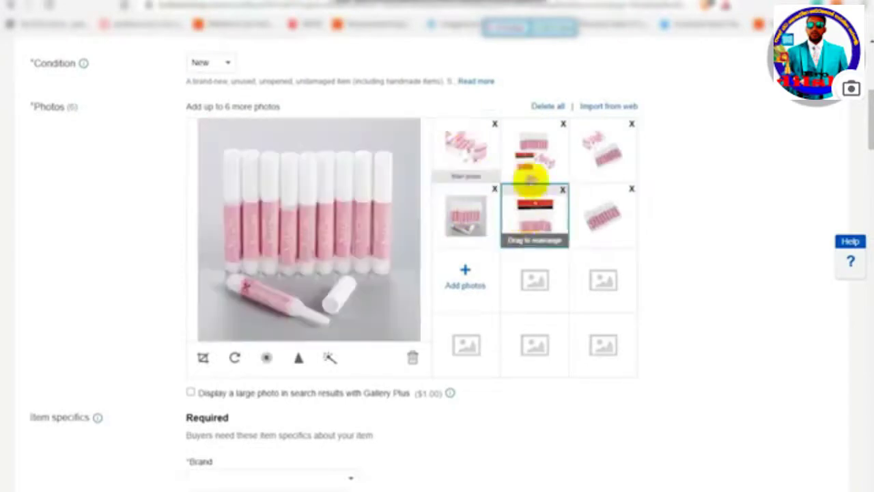
left_click_drag(605, 149, 463, 151)
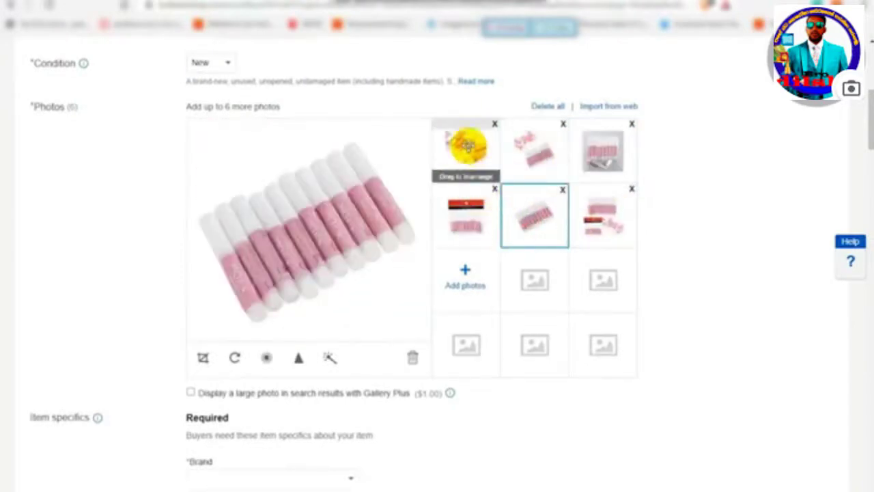
left_click(467, 145)
left_click(524, 152)
left_click_drag(466, 215, 537, 205)
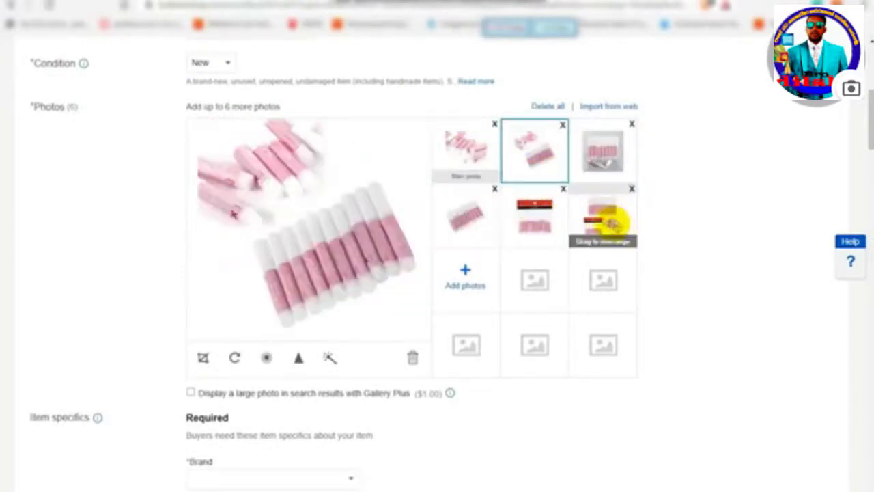
left_click(604, 150)
left_click(466, 214)
left_click(523, 151)
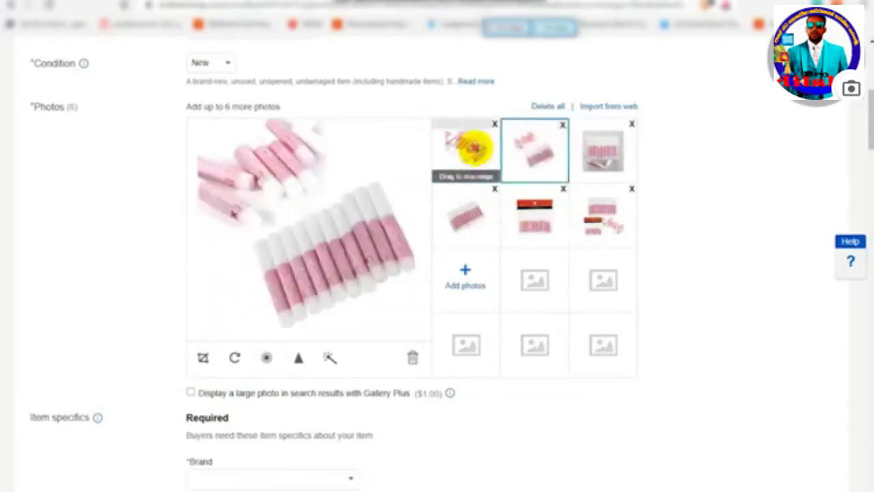
left_click(465, 144)
scroll(146, 190, "down", 4)
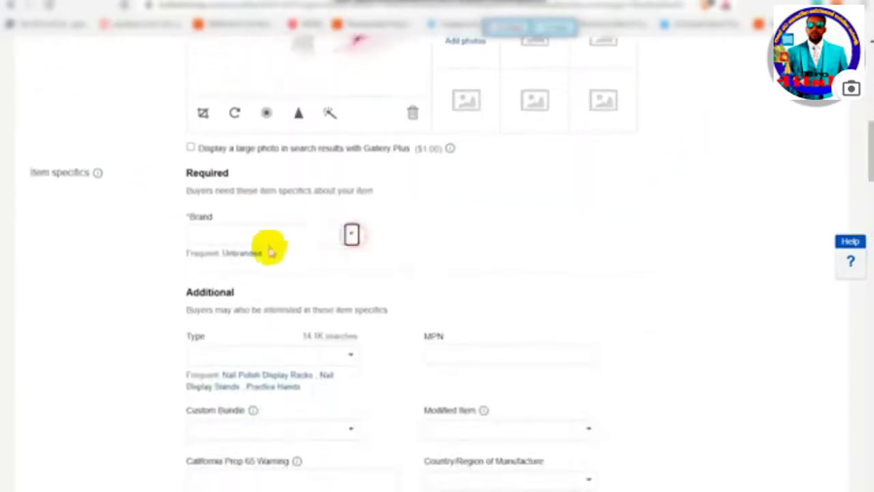
Step: Set Brand to Unbranded and check the source product's specifications
left_click(267, 239)
left_click(212, 272)
scroll(312, 218, "down", 2)
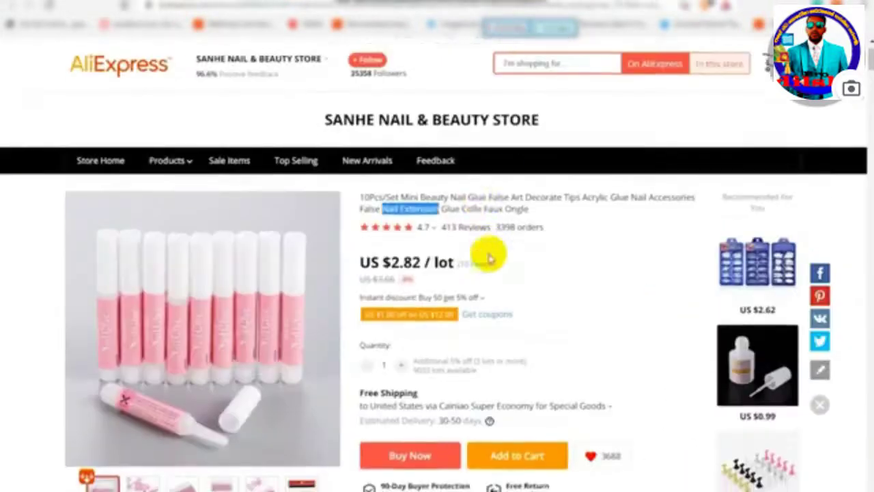
scroll(444, 280, "down", 5)
left_click(444, 270)
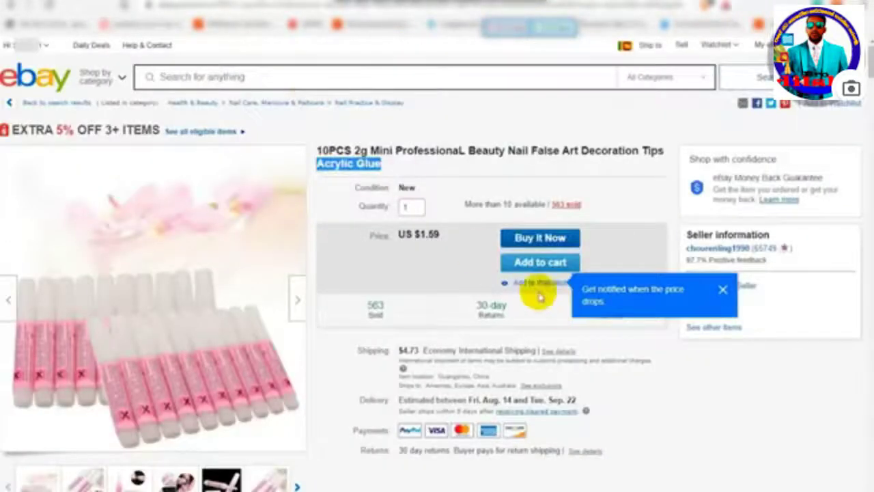
scroll(522, 286, "down", 10)
scroll(523, 286, "down", 5)
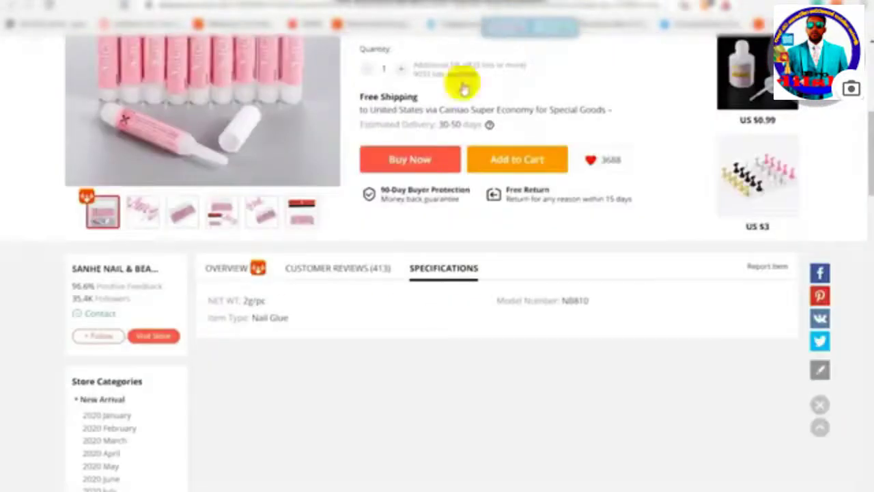
scroll(363, 325, "down", 2)
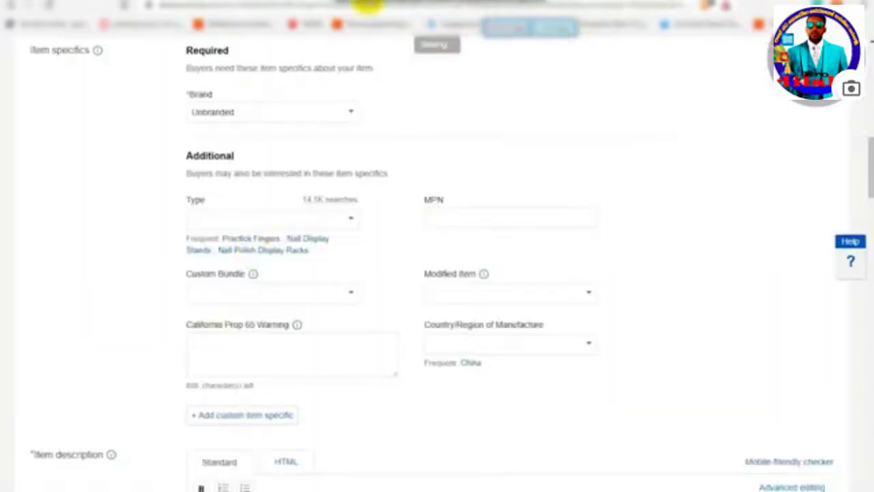
Step: Set the item Type to Nail Glue, leaving Custom Bundle and Modified Item unset
left_click(280, 217)
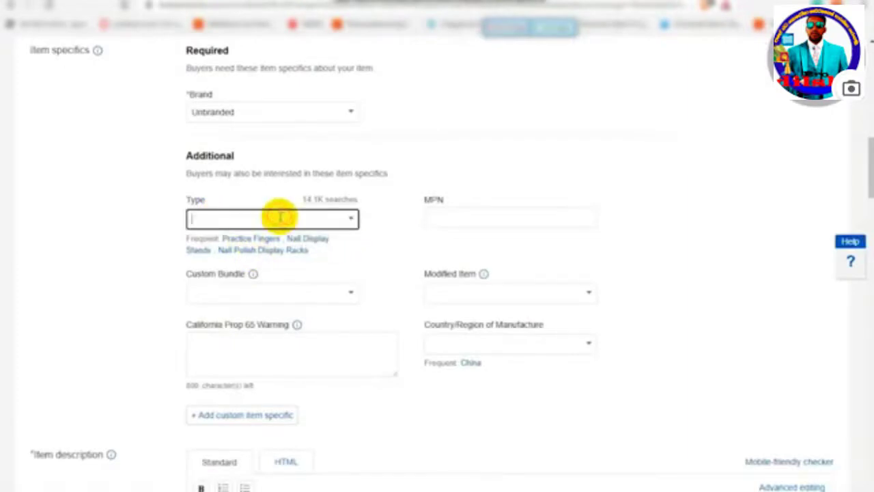
type("Nail Glue")
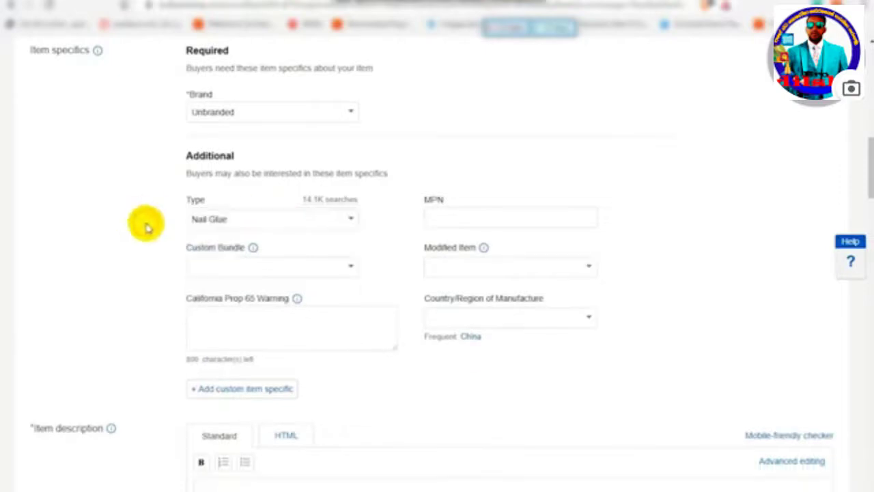
left_click(497, 24)
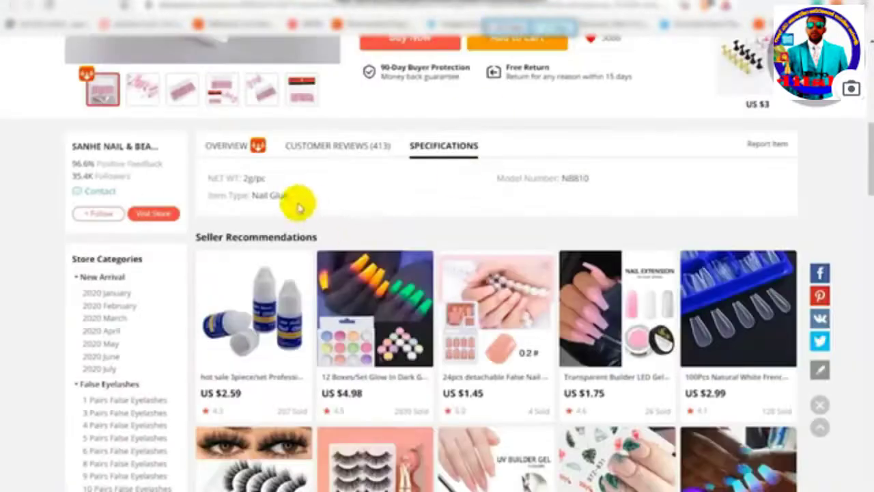
key("ctrl+Tab")
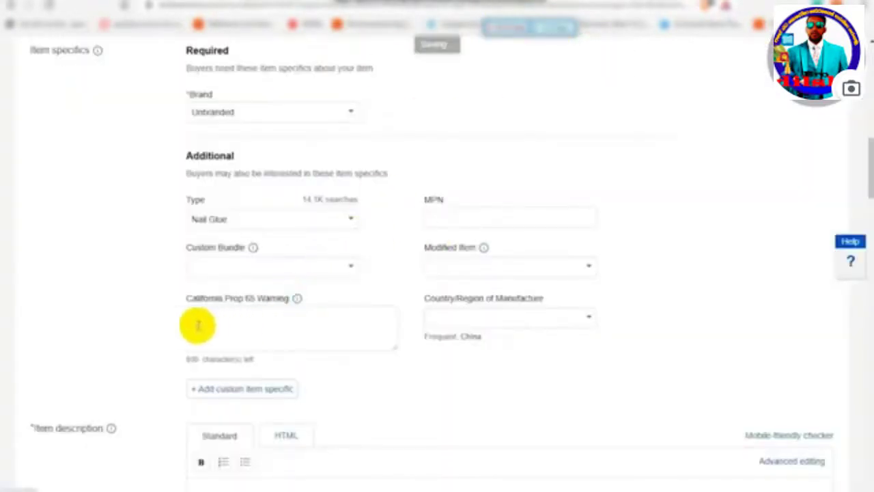
left_click(350, 265)
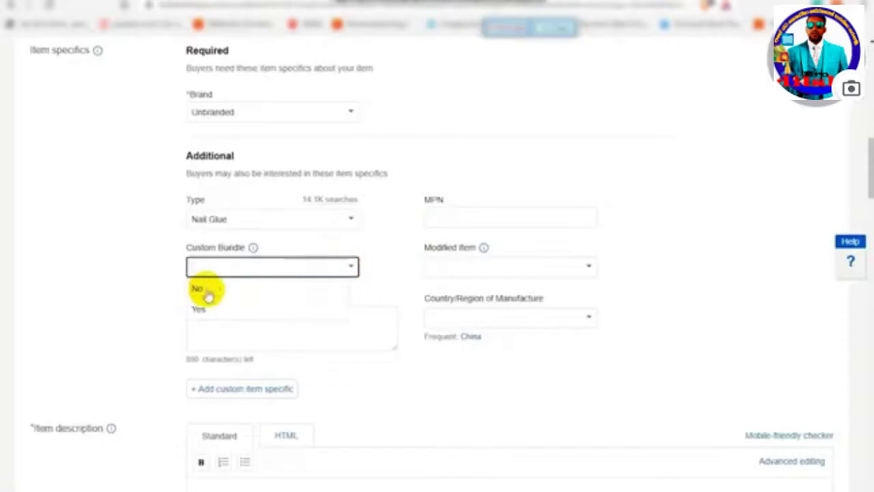
left_click(588, 265)
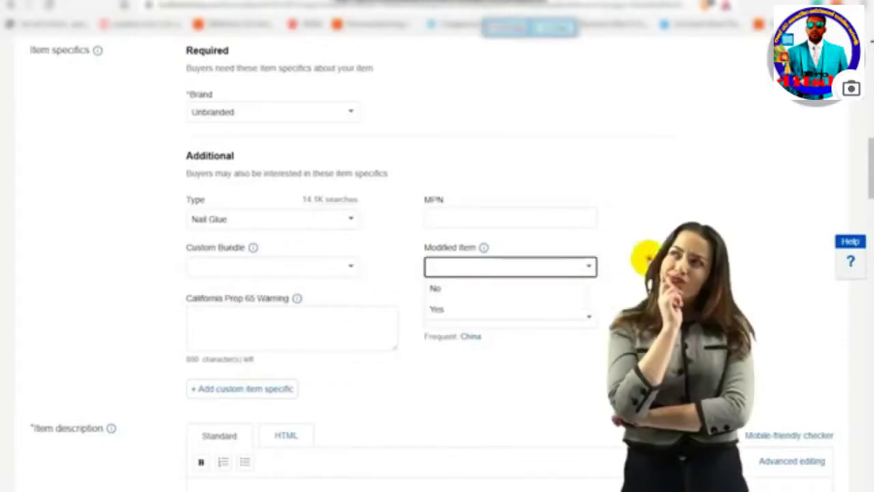
left_click(588, 320)
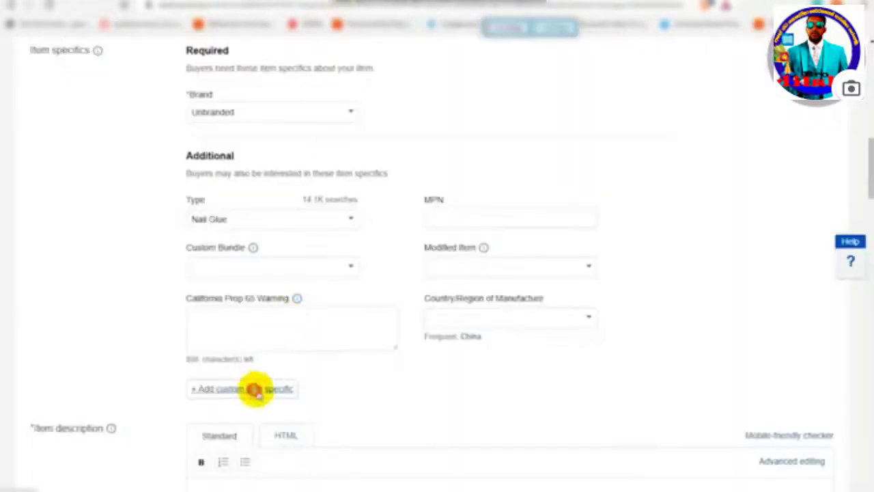
Step: Add the custom item specific Net Weight: 2g
left_click(256, 389)
left_click(402, 252)
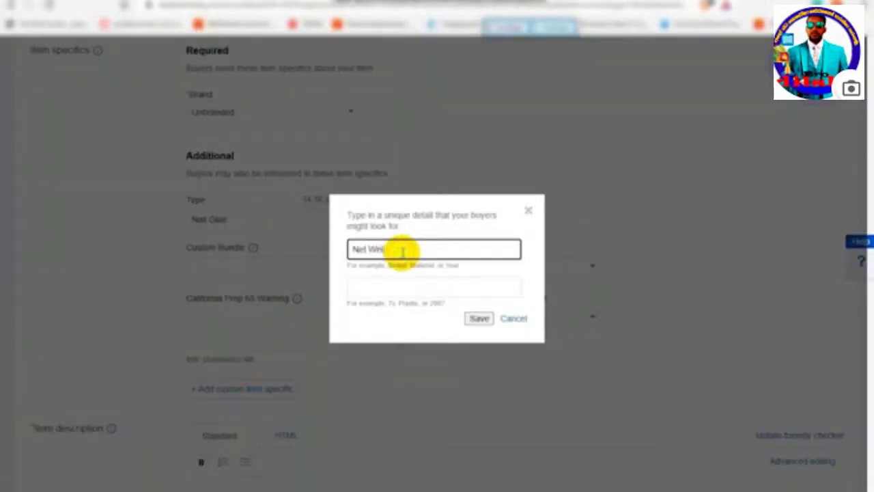
key("Tab")
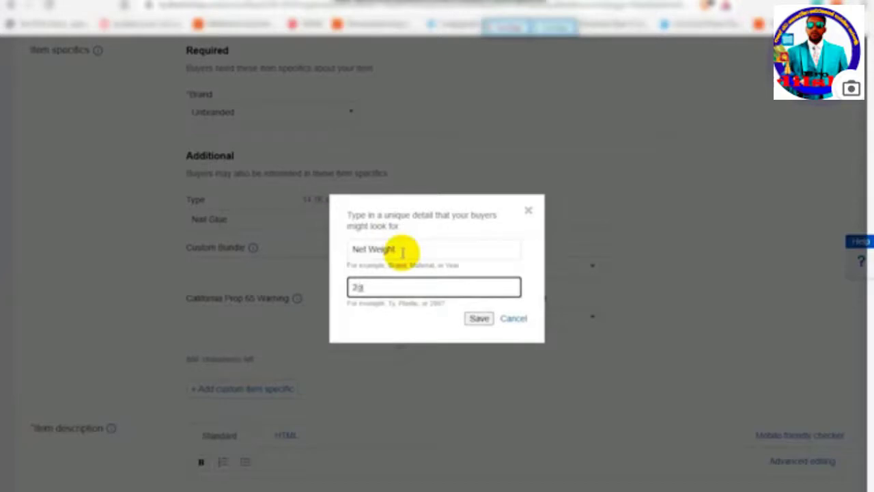
left_click(481, 320)
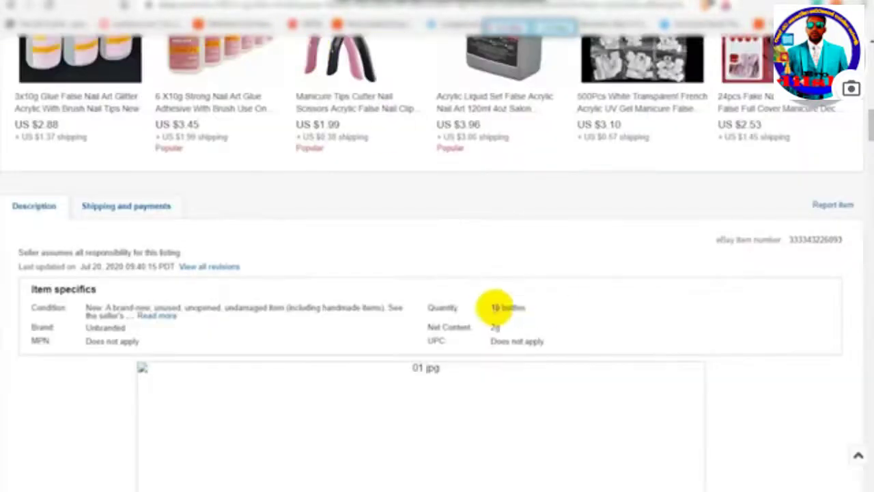
left_click_drag(490, 307, 523, 306)
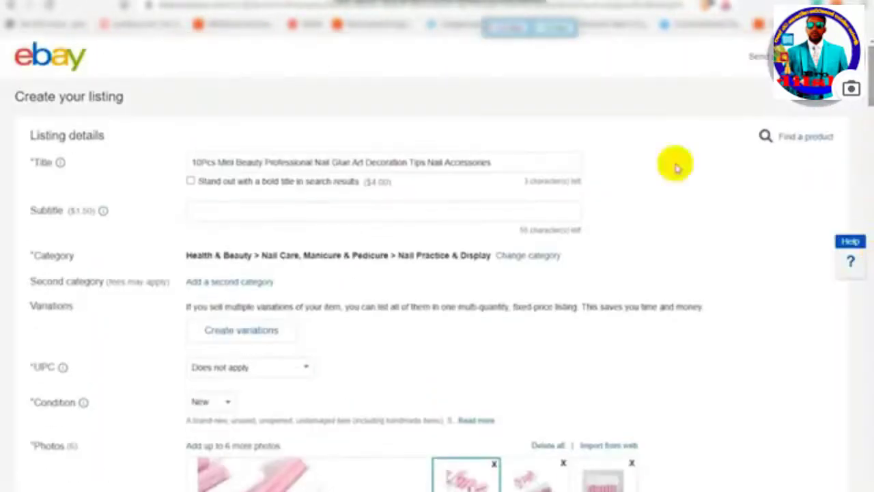
left_click_drag(870, 99, 869, 191)
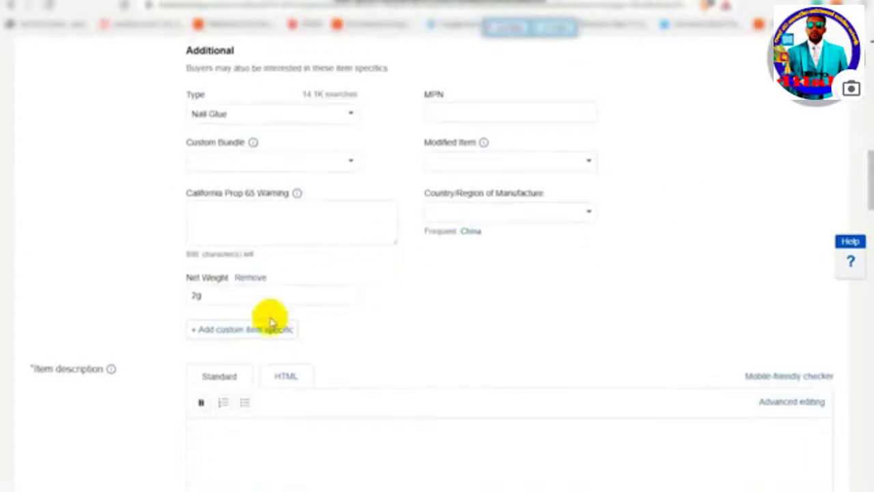
Step: Add the custom item specific Quantity: 10 Pcs
left_click(271, 325)
left_click(371, 248)
type("Quantity")
left_click(386, 286)
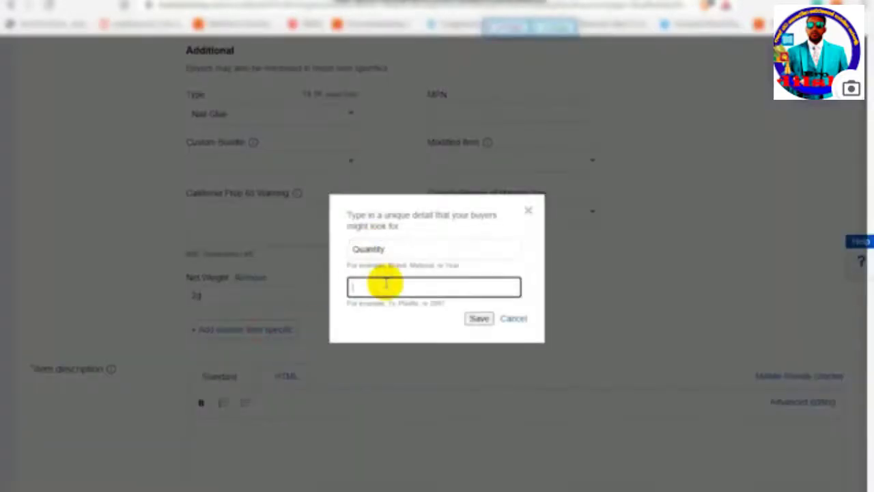
type("10 Pcs")
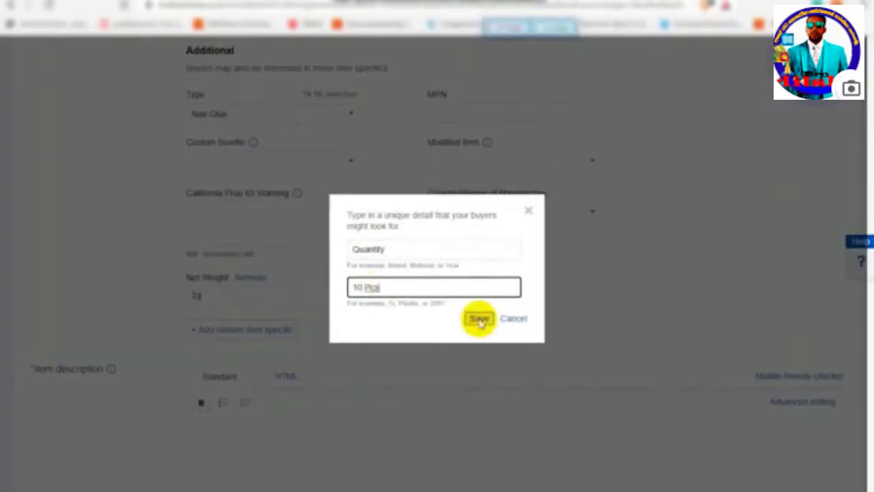
left_click(481, 319)
scroll(425, 353, "down", 3)
left_click(266, 275)
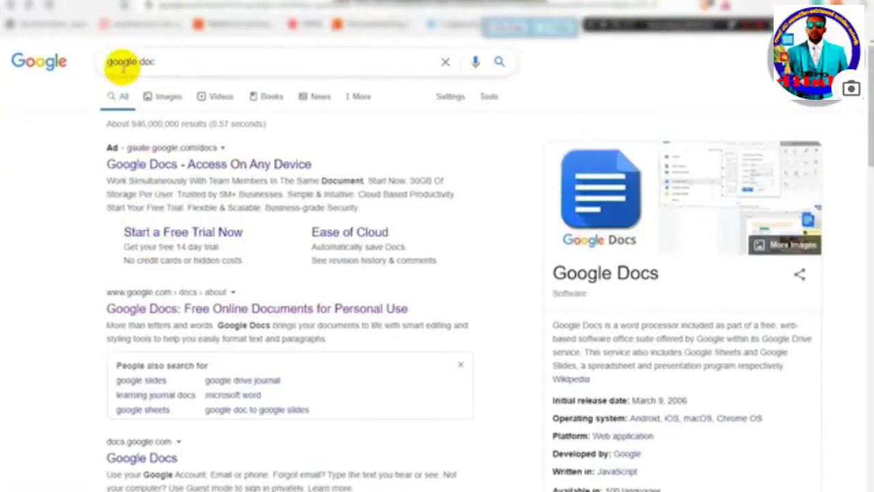
Step: Open the official Google Docs result from the 'google doc' search and enter Google Docs
left_click(164, 61)
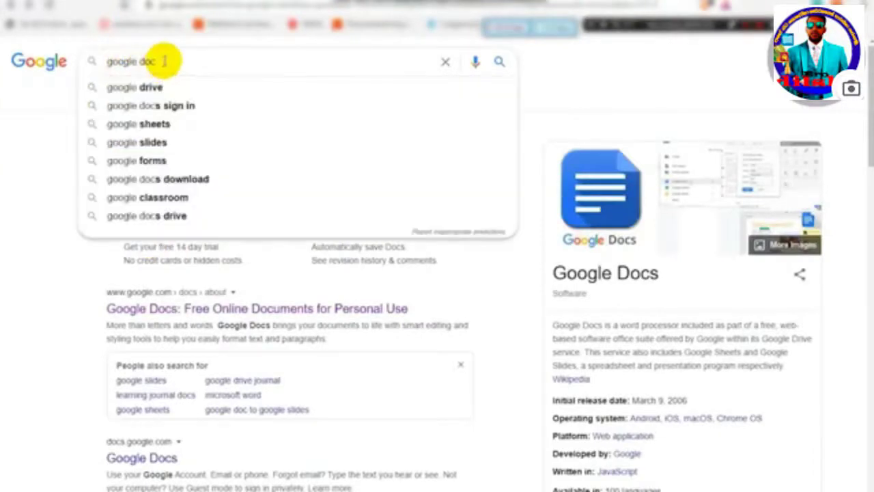
left_click(33, 265)
left_click(190, 309)
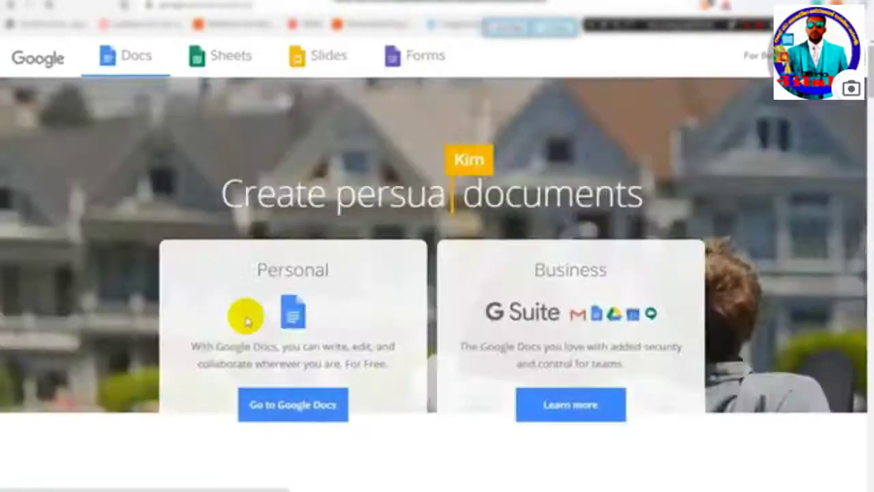
left_click(300, 410)
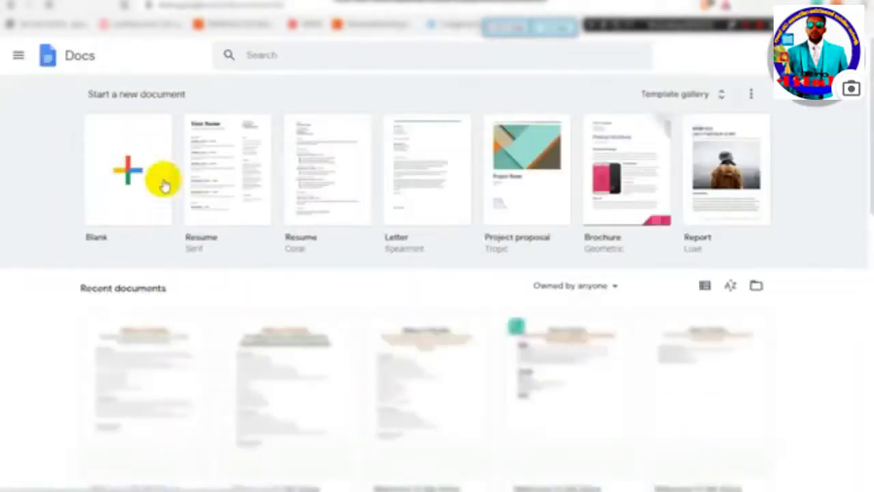
Step: Start a blank document with 'Welcome to My Store' followed by the pasted product title
left_click(129, 196)
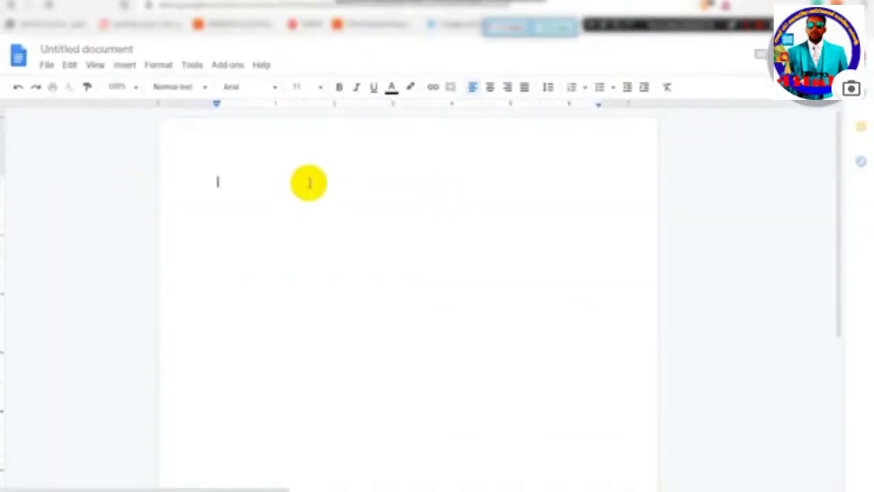
type("WelcomeW")
key("BackSpace")
type("to My S")
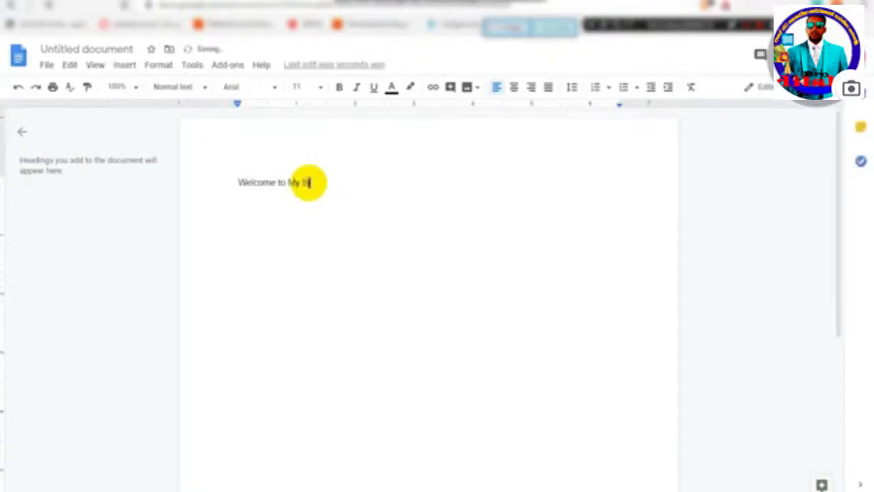
type("tore")
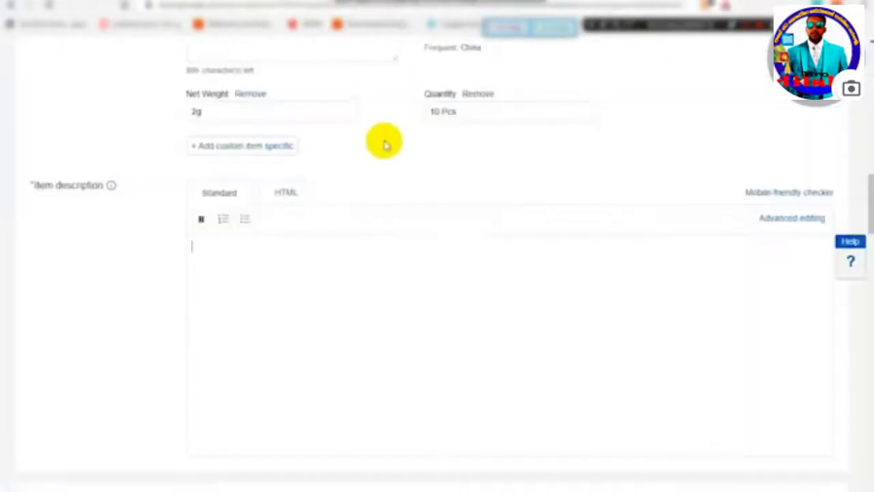
scroll(385, 141, "up", 10)
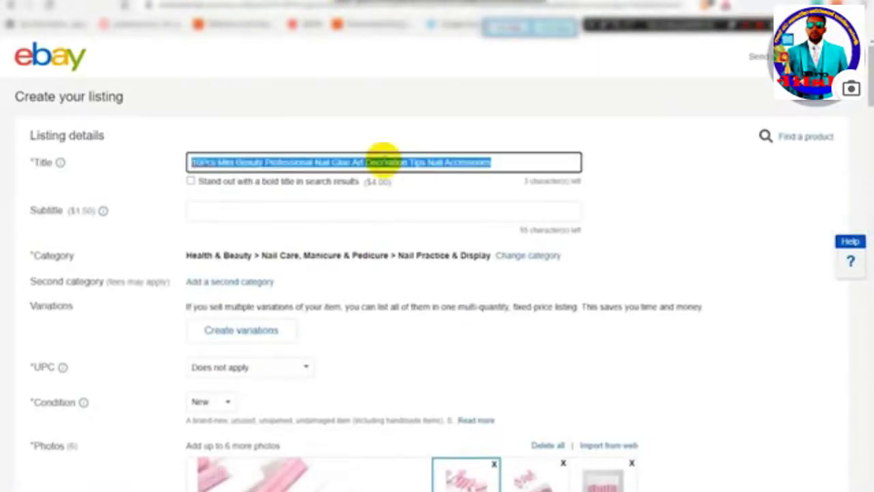
key("Return")
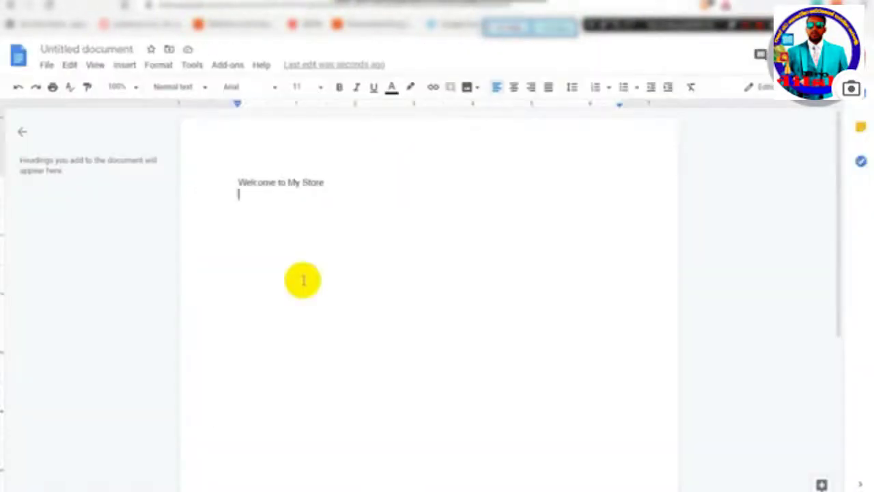
type("10Pcs Mini Beauty Professional Nail Glue Art Decoration Tips Nail Accessories")
key("Return")
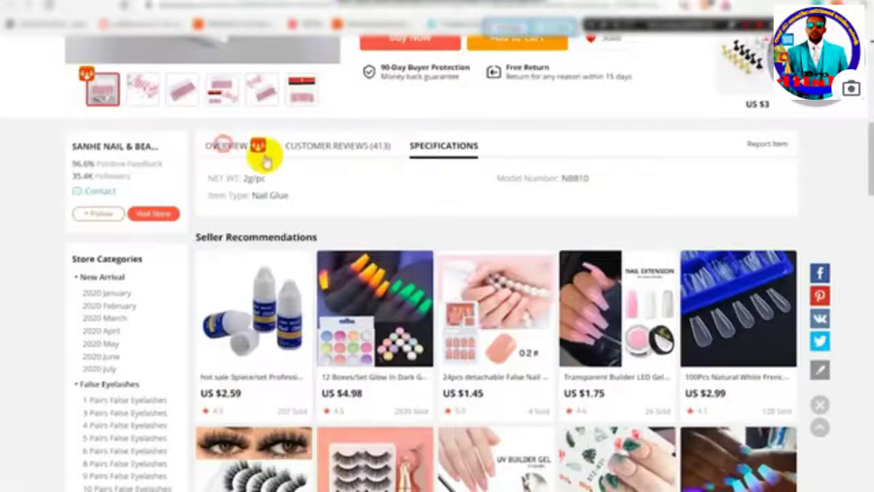
Step: Copy the supplier's Specification and Package included text
scroll(410, 170, "down", 10)
left_click_drag(870, 104, 868, 299)
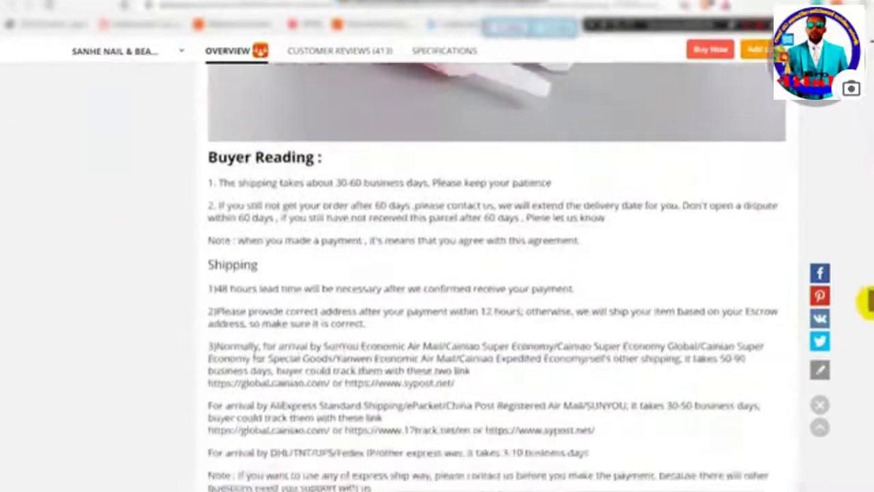
left_click_drag(432, 170, 465, 201)
left_click(464, 201)
scroll(341, 266, "down", 5)
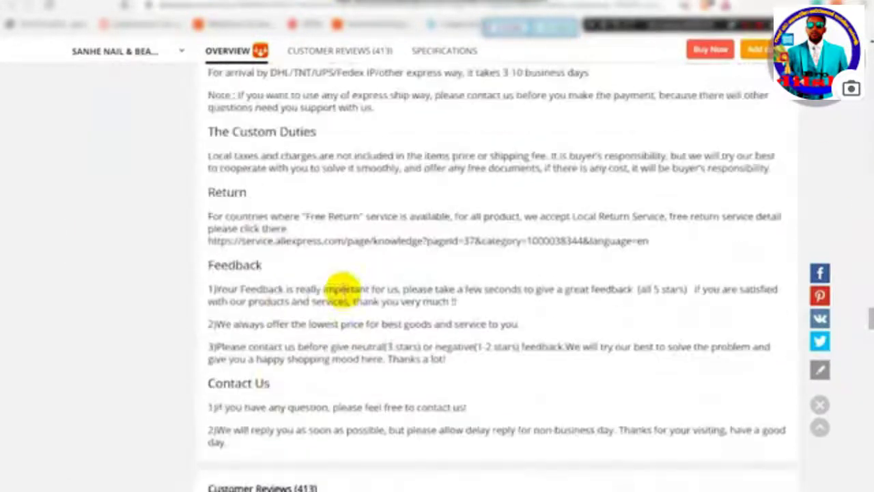
scroll(341, 294, "up", 5)
scroll(346, 304, "up", 5)
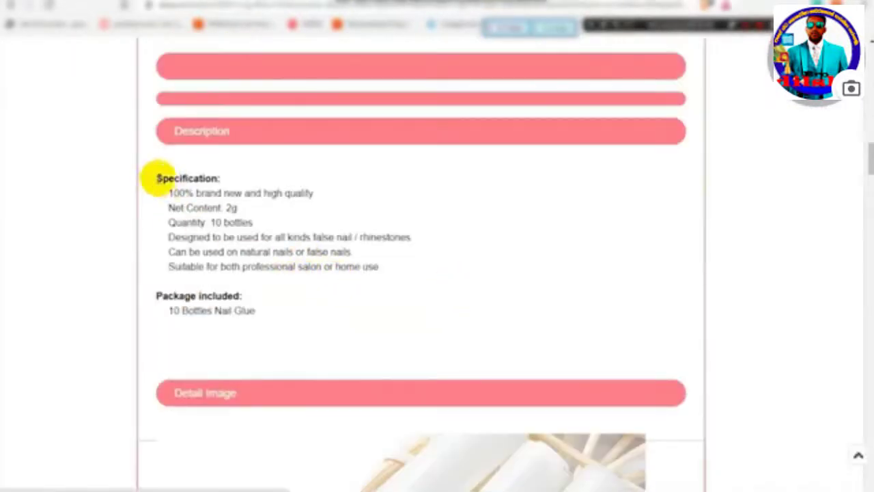
left_click_drag(160, 181, 308, 283)
key("ctrl+c")
left_click(514, 26)
Step: Paste the product details as a bulleted list and correct the phrase to 'kinds of false'
key("ctrl+v")
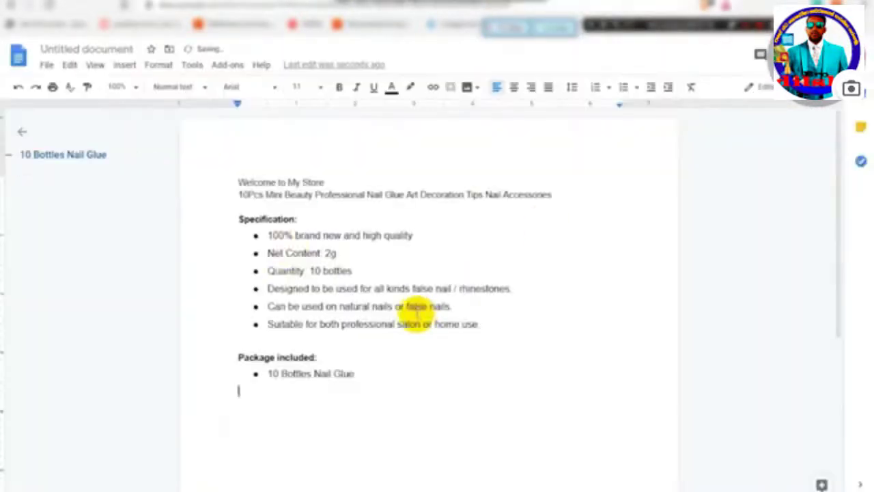
left_click_drag(499, 324, 267, 235)
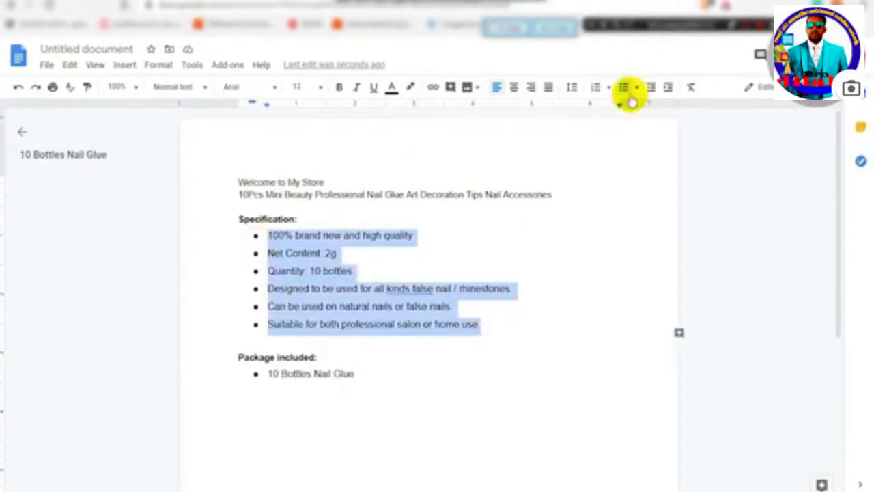
left_click(636, 88)
left_click(438, 235)
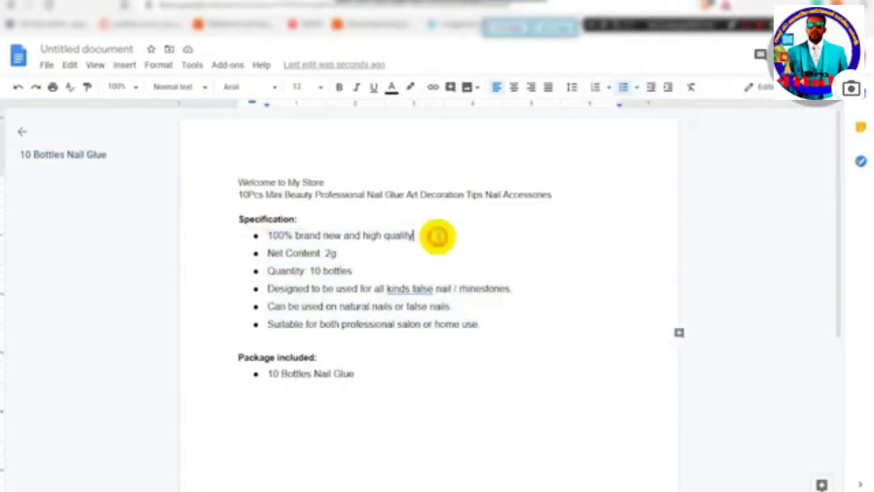
right_click(421, 287)
left_click(464, 318)
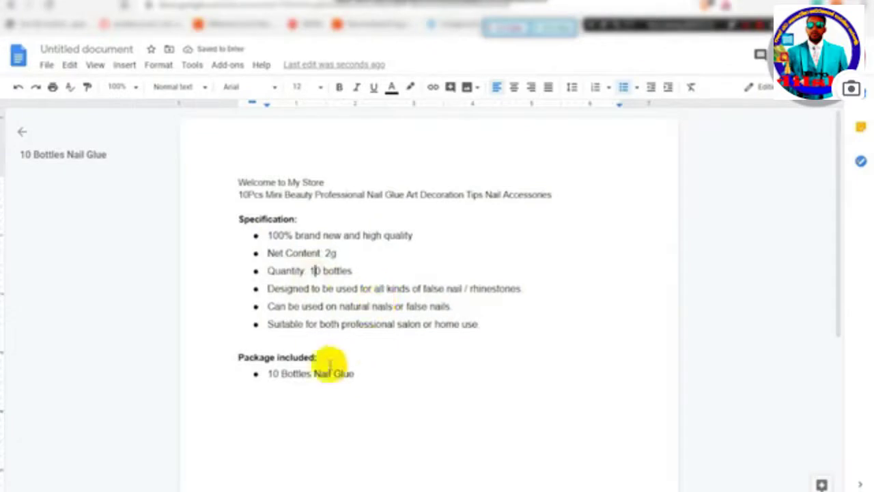
Step: Bold the first two lines and make 'Welcome to My Store' centred 18 pt Oswald
left_click_drag(551, 205, 234, 181)
key("ctrl+b")
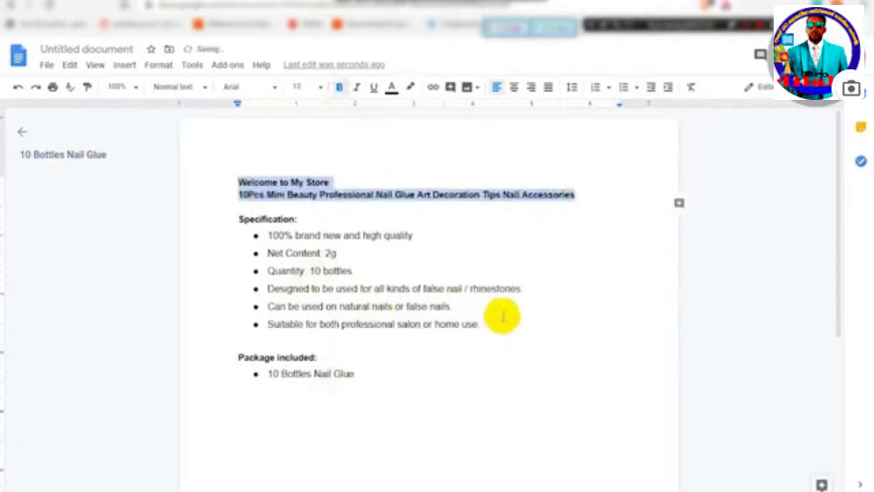
left_click(465, 267)
left_click_drag(331, 181, 236, 181)
left_click(514, 87)
left_click(320, 87)
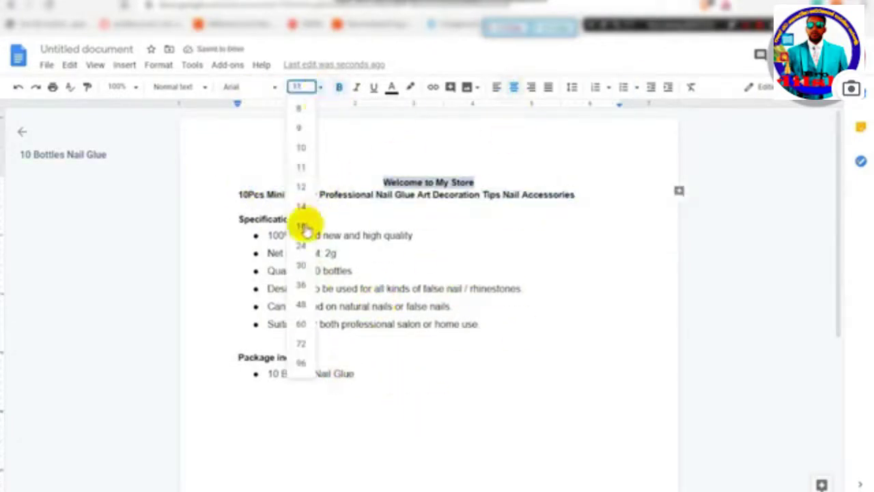
left_click(302, 224)
left_click(246, 87)
left_click(254, 157)
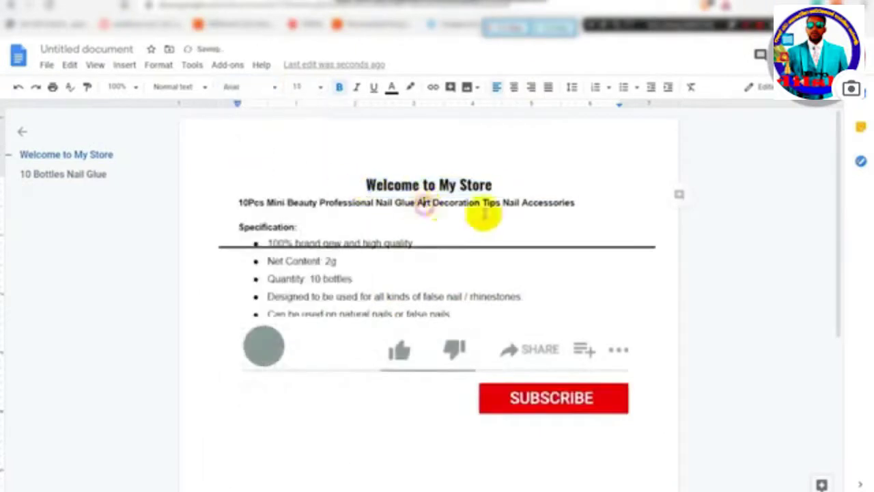
Step: Make the product title centred 14 pt Pacifico in red
triple_click(482, 204)
left_click(514, 86)
left_click(321, 87)
left_click(303, 207)
left_click(246, 87)
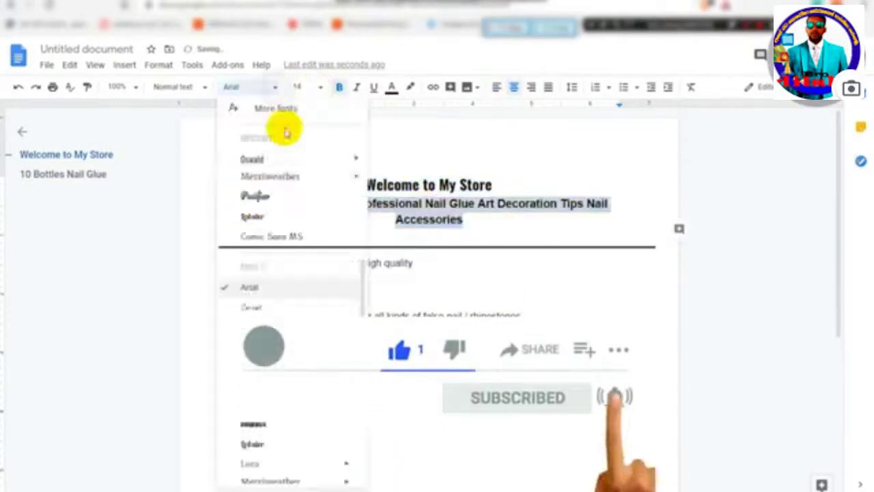
left_click(255, 198)
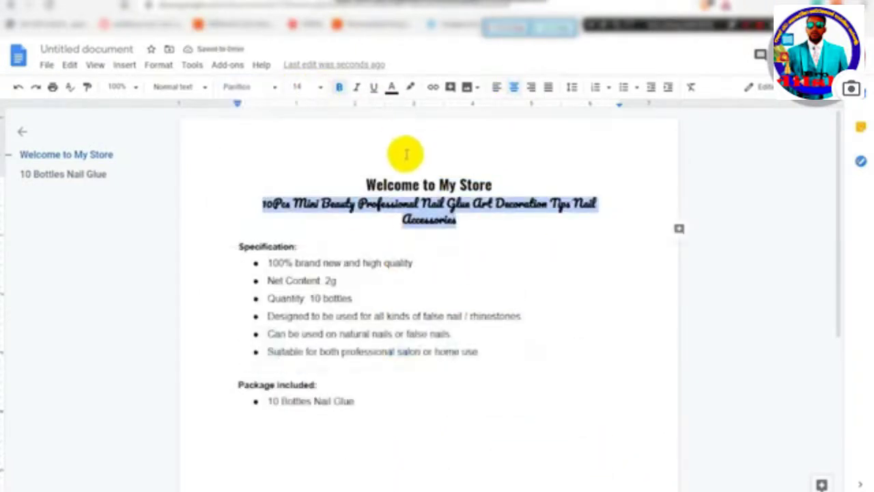
left_click(392, 87)
left_click(410, 125)
left_click(503, 203)
Step: Colour the 'Welcome to My Store' heading dark yellow
triple_click(429, 185)
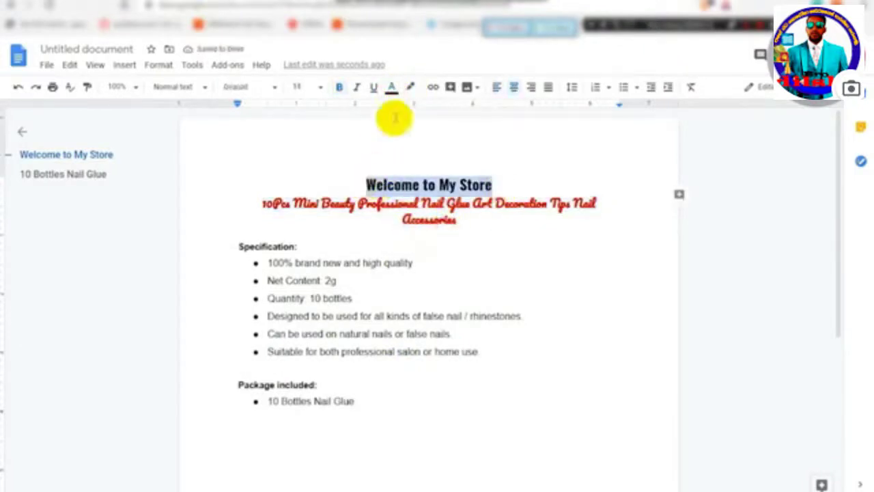
left_click(392, 87)
left_click(422, 181)
left_click(392, 88)
left_click(436, 180)
left_click(502, 227)
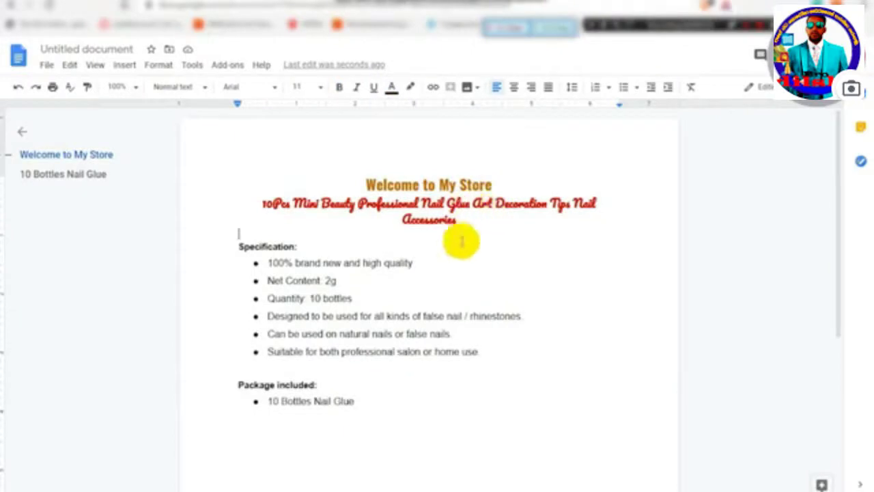
scroll(461, 242, "down", 3)
left_click(498, 353)
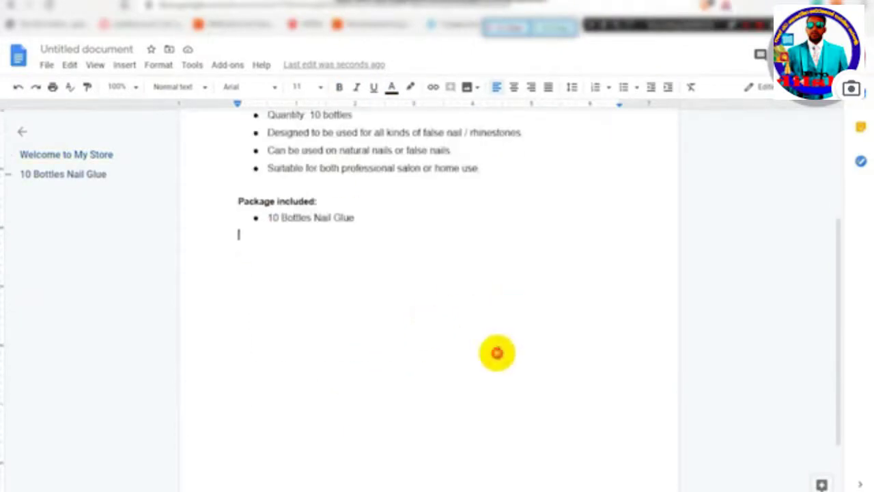
Step: Insert the six product photos into the document from the computer
left_click(471, 86)
left_click(413, 233)
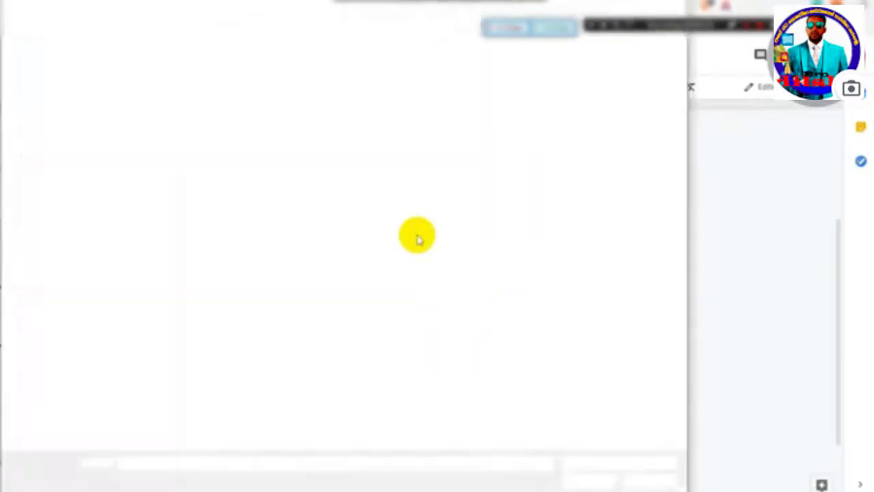
left_click_drag(533, 176, 146, 55)
key("Return")
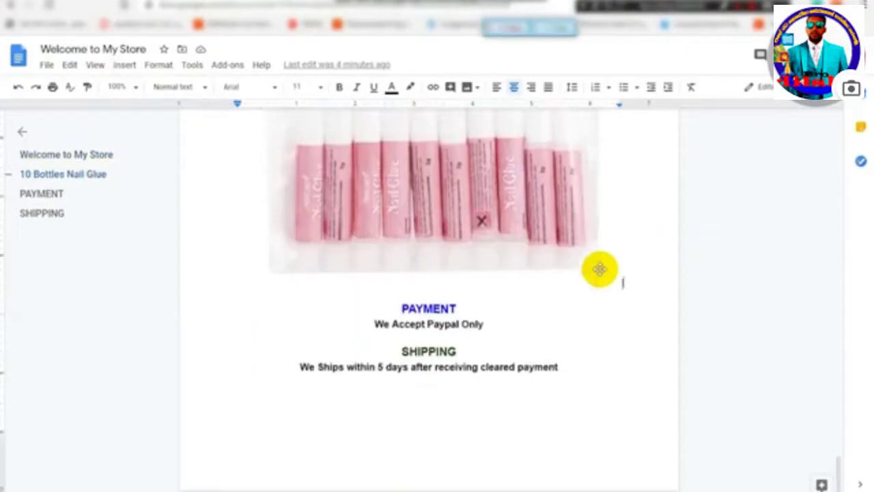
Step: Copy the whole description into eBay's Item description and run the description checker
key("ctrl+a")
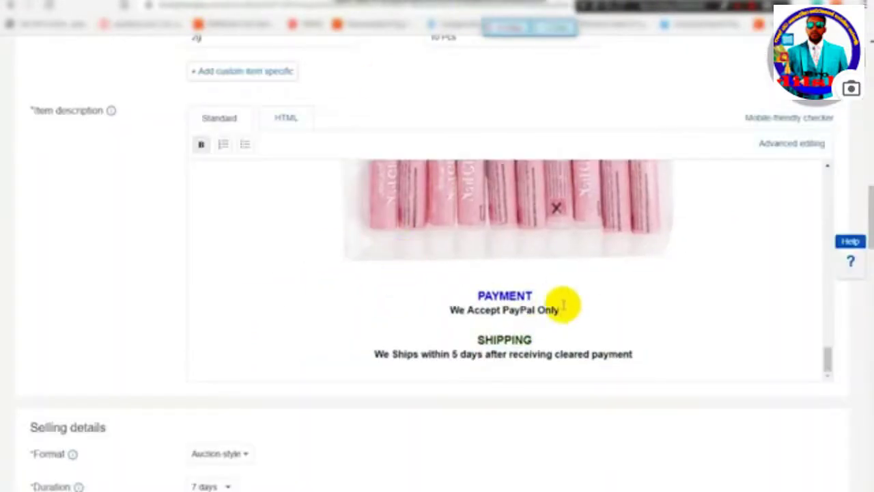
right_click(660, 311)
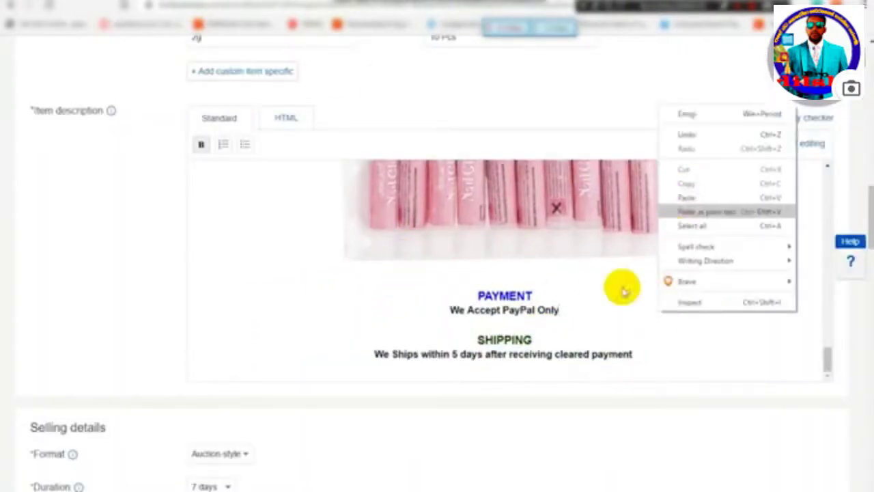
left_click(608, 323)
scroll(601, 318, "down", 1)
left_click_drag(823, 311, 688, 335)
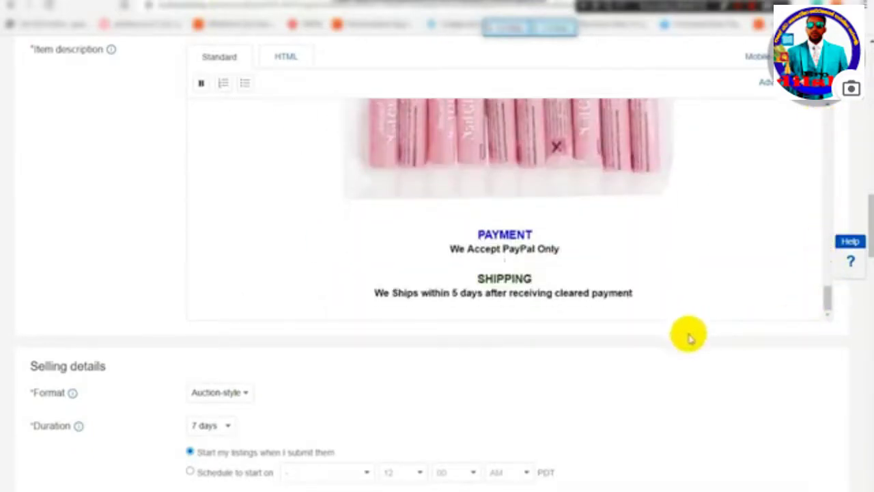
left_click(761, 57)
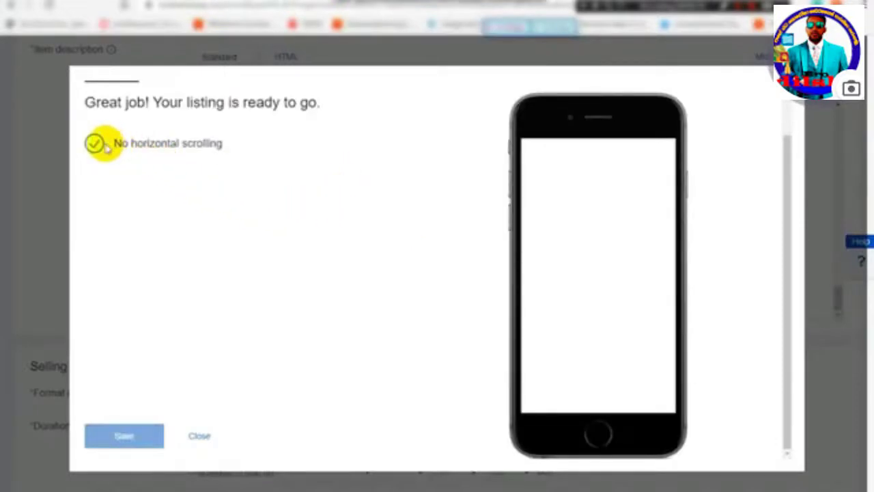
scroll(164, 205, "up", 2)
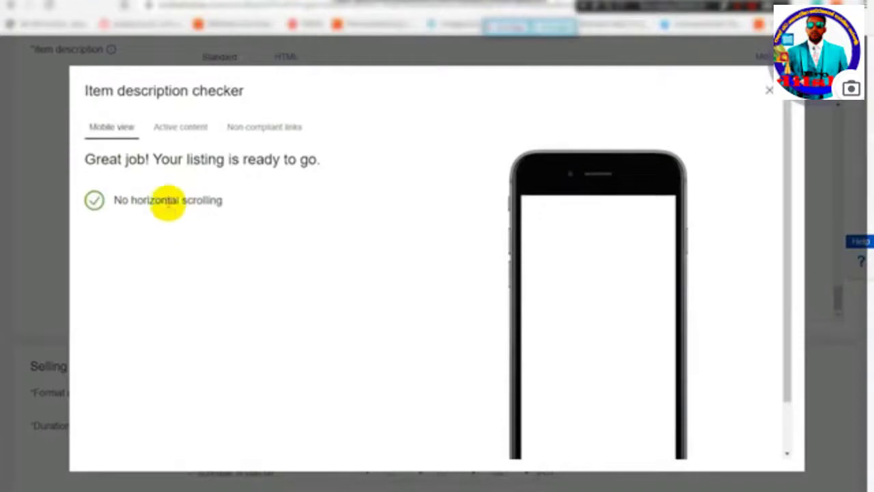
left_click(174, 132)
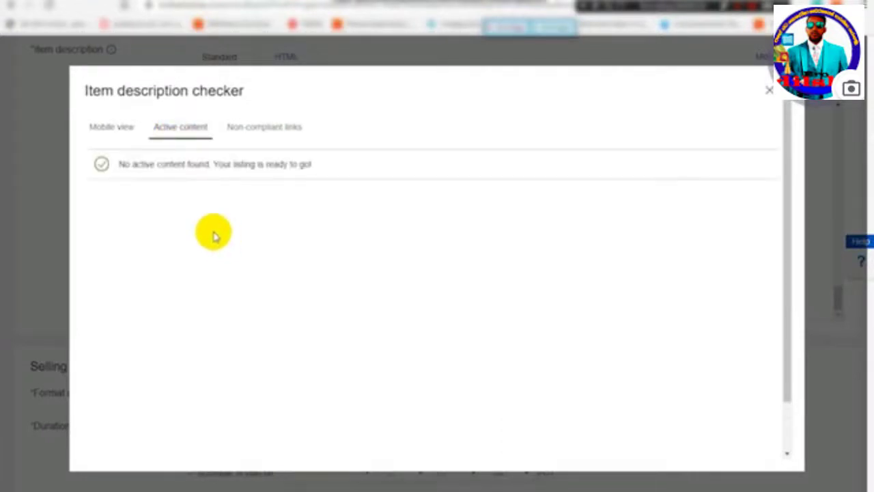
left_click(259, 130)
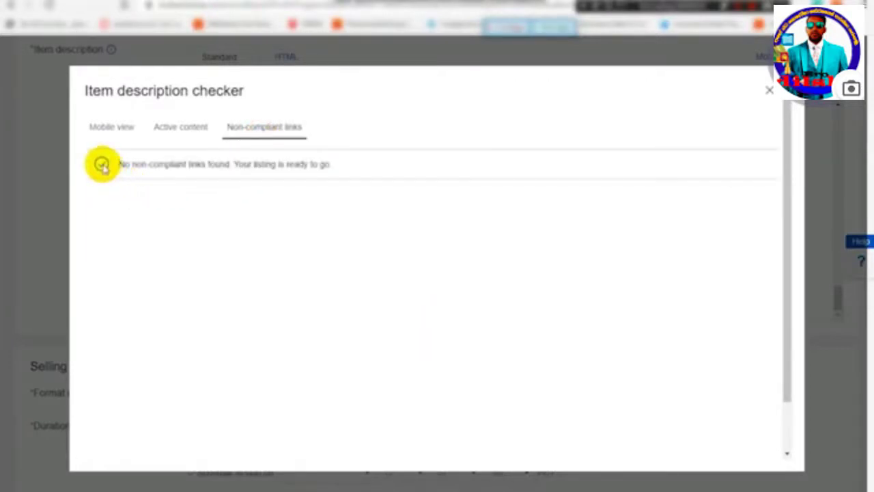
scroll(248, 256, "down", 2)
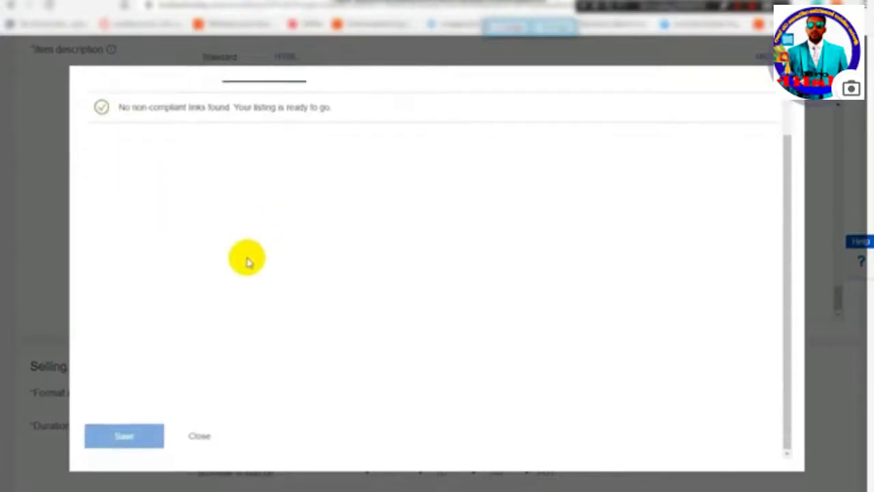
left_click(204, 436)
scroll(103, 252, "down", 2)
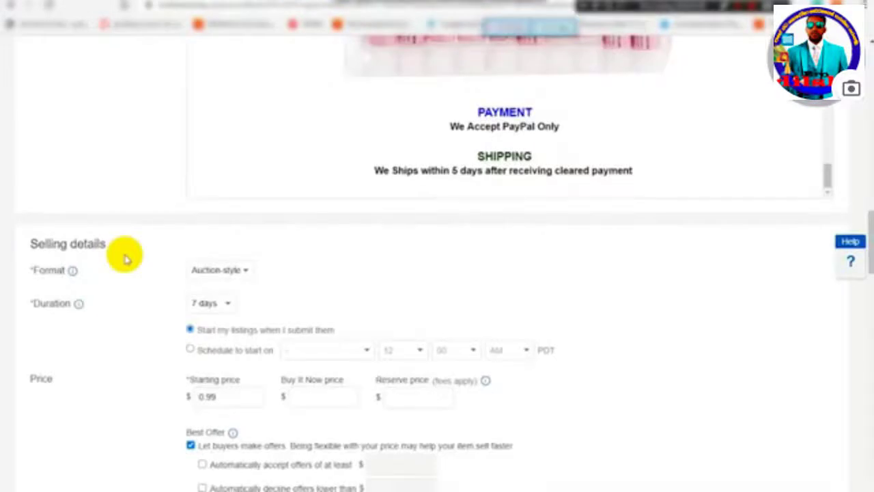
Step: Keep the Auction-style format and confirm a 0.99 starting price
left_click(237, 272)
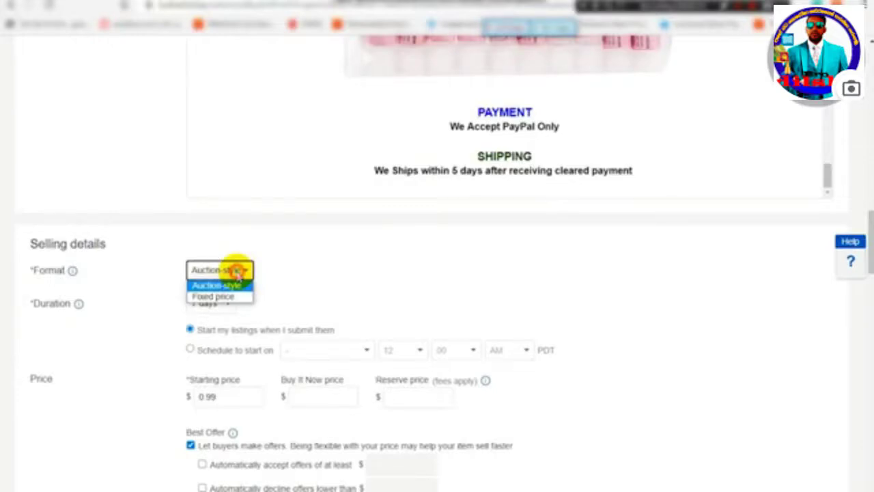
left_click(237, 270)
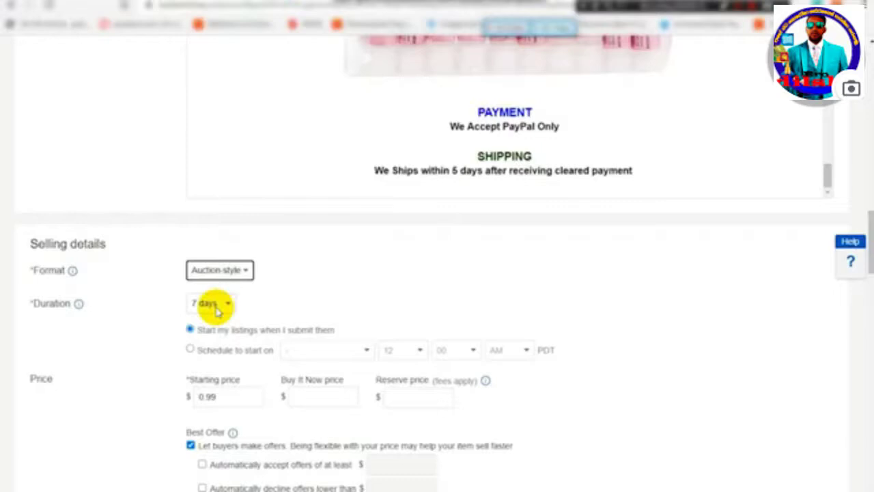
scroll(334, 293, "down", 1)
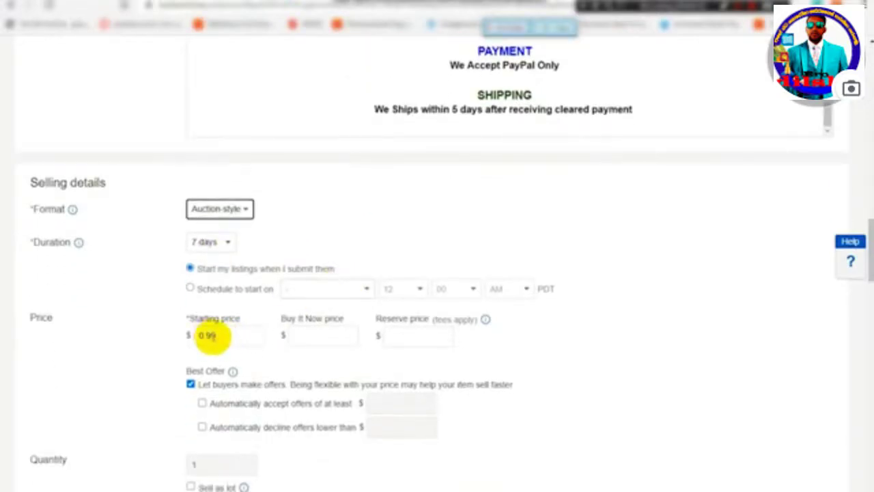
scroll(396, 321, "down", 3)
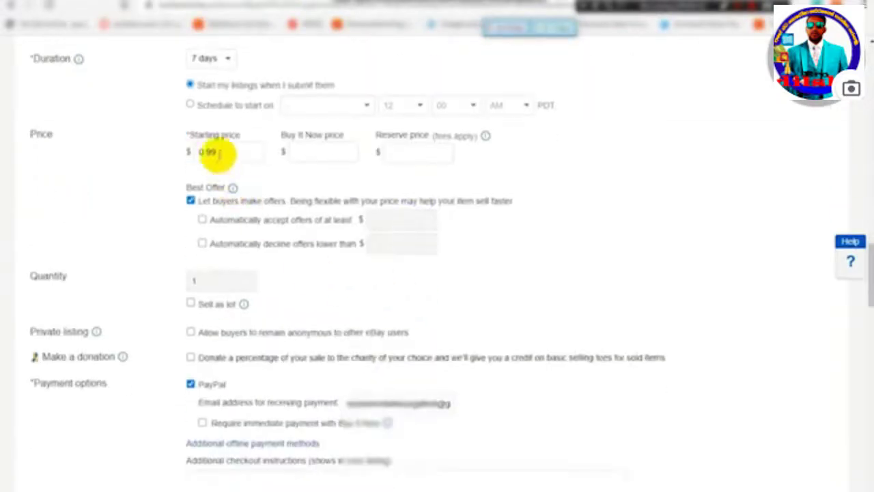
left_click_drag(217, 153, 176, 154)
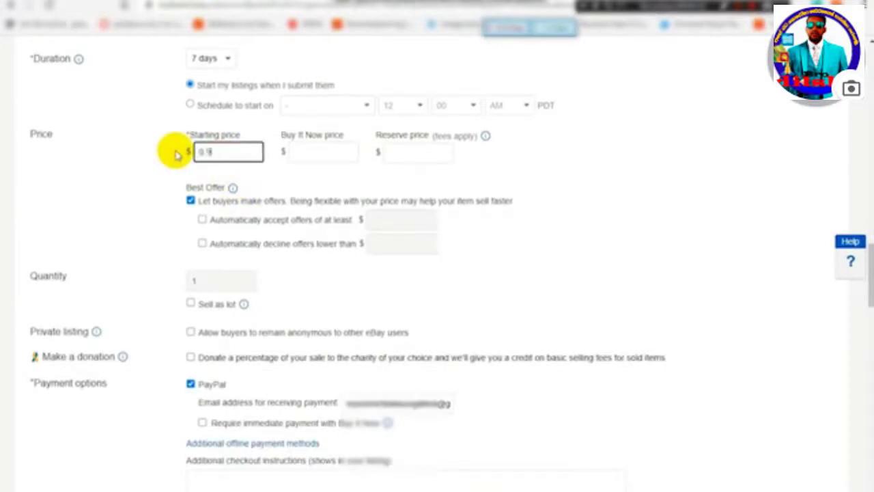
left_click(176, 154)
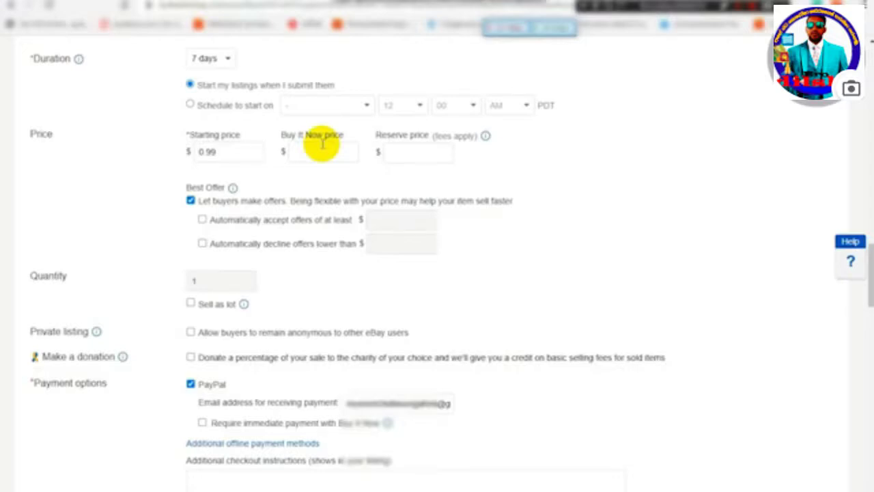
scroll(325, 140, "down", 3)
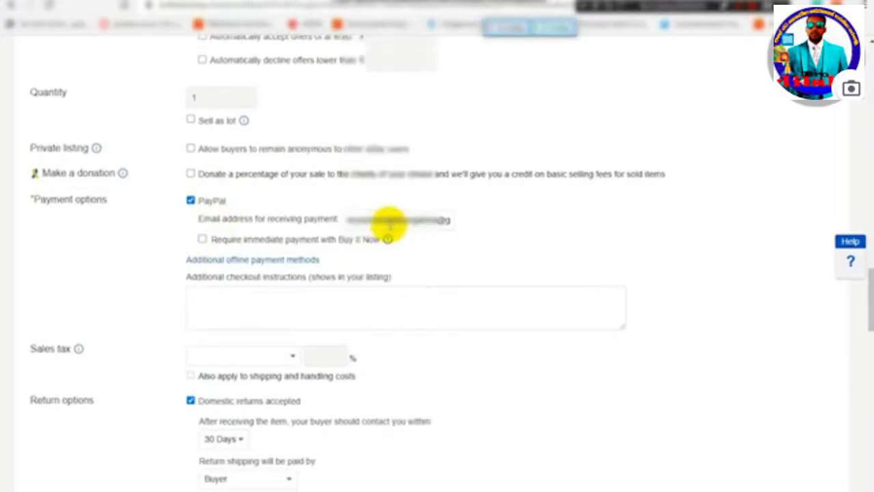
scroll(250, 283, "down", 3)
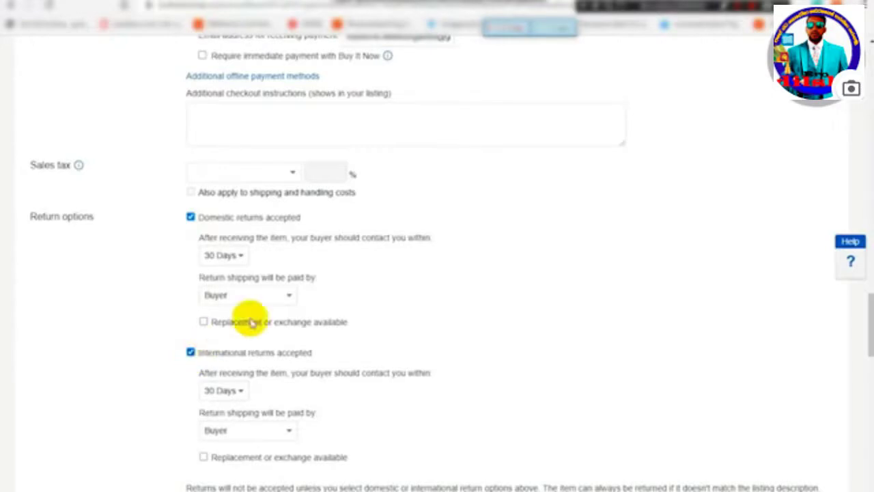
scroll(308, 294, "down", 3)
scroll(403, 252, "down", 2)
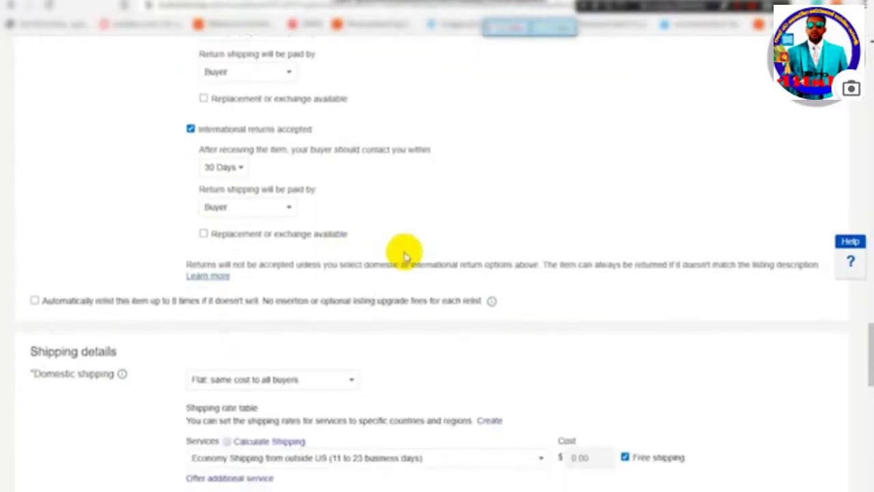
scroll(868, 355, "down", 3)
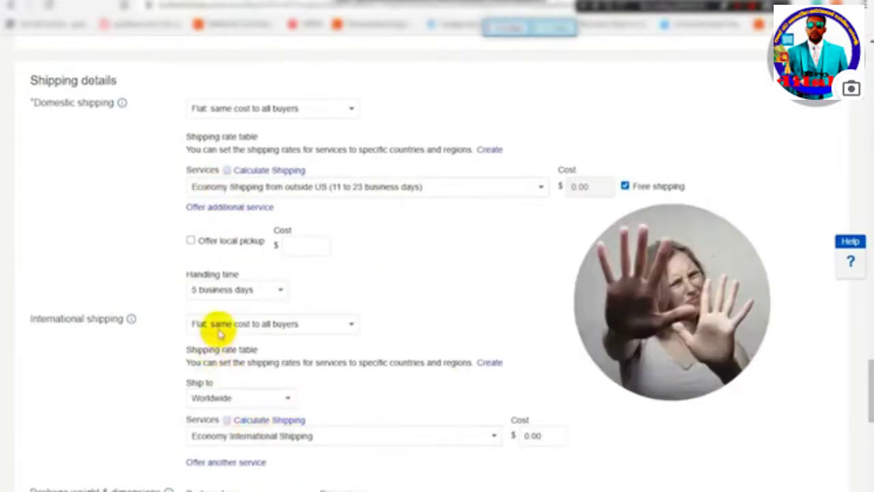
Step: Set handling time to 5 business days, with item location China, Hong Kong
scroll(866, 393, "down", 3)
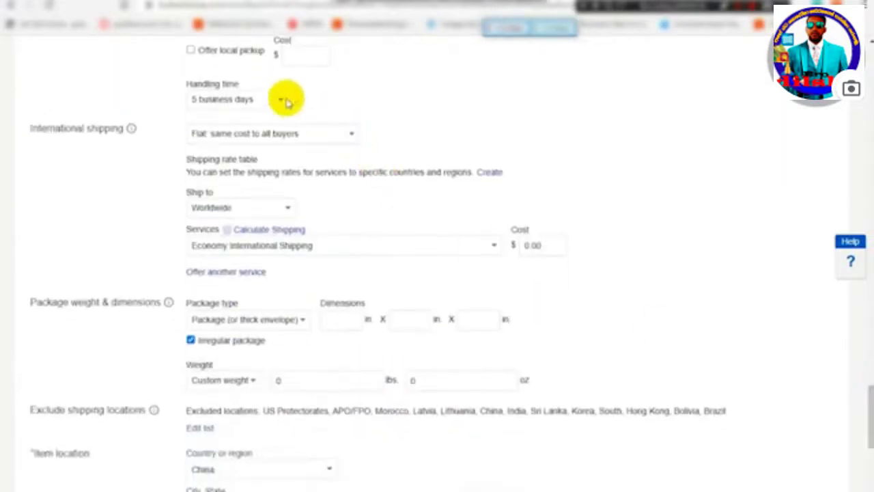
left_click(282, 99)
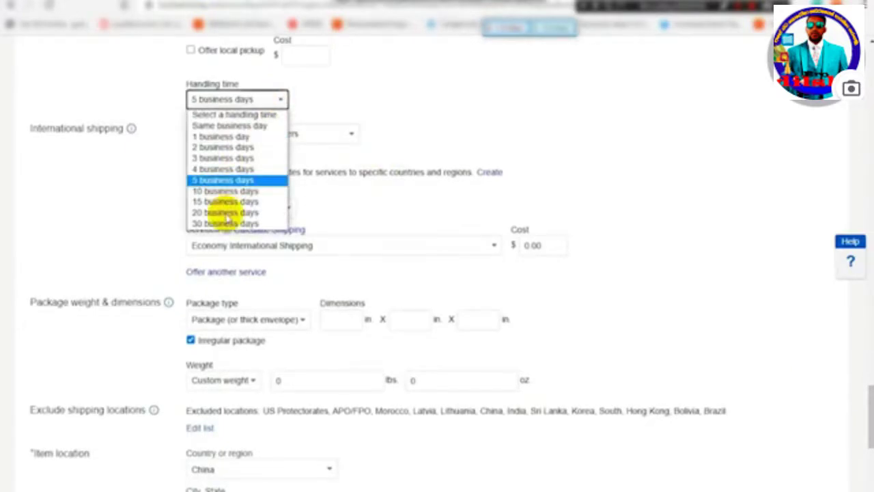
left_click(235, 180)
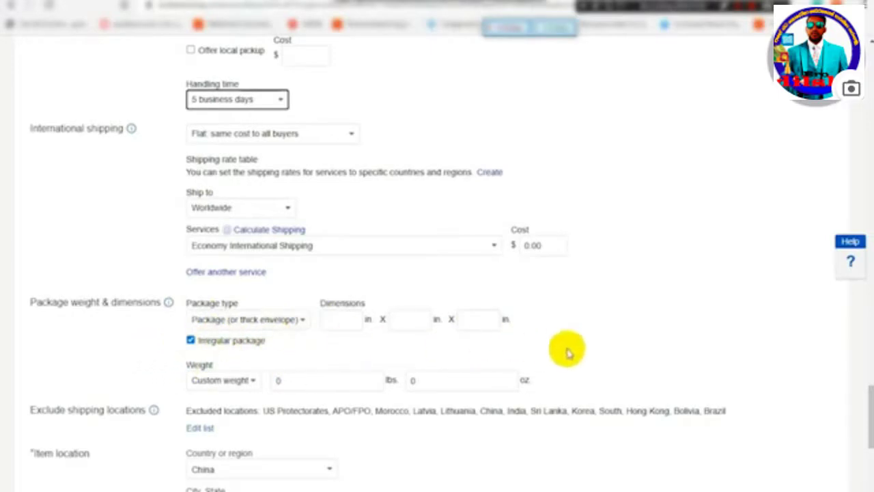
scroll(868, 420, "down", 3)
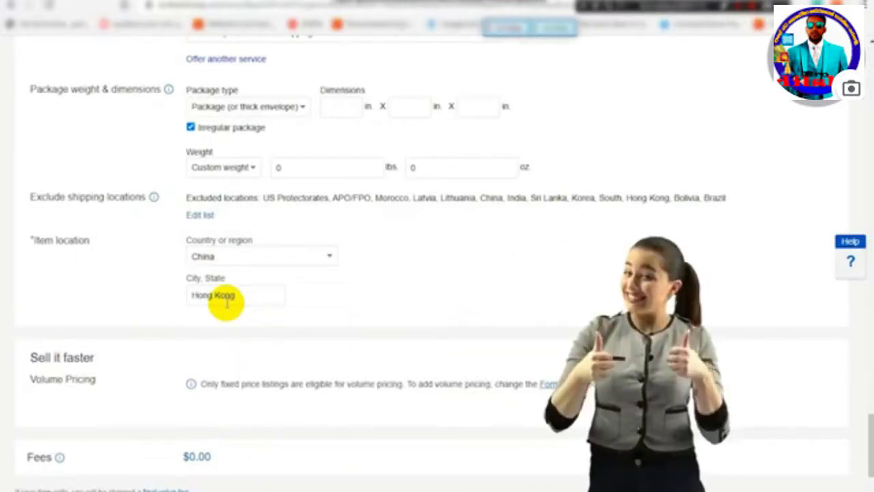
scroll(336, 367, "down", 1)
scroll(336, 368, "down", 1)
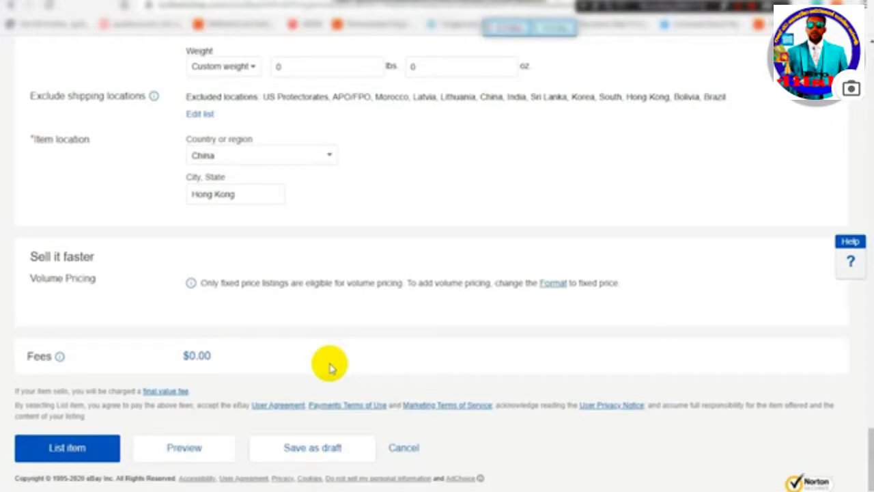
left_click(192, 447)
left_click(734, 17)
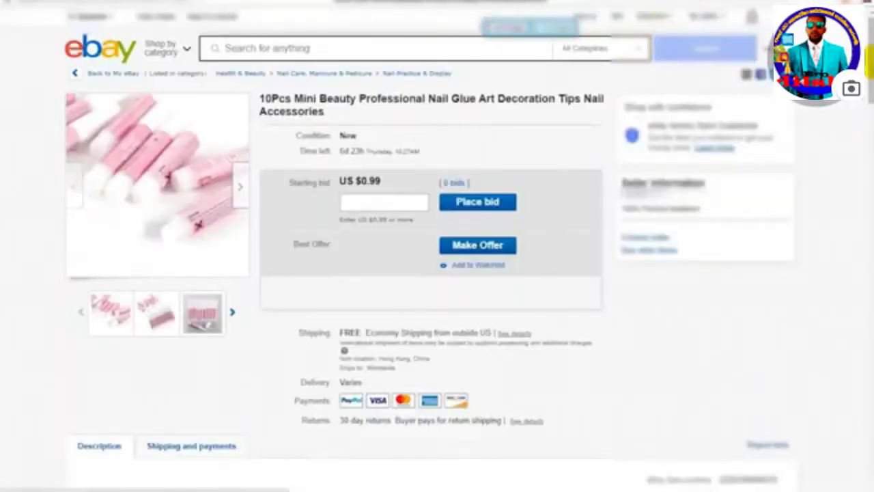
scroll(437, 273, "down", 1)
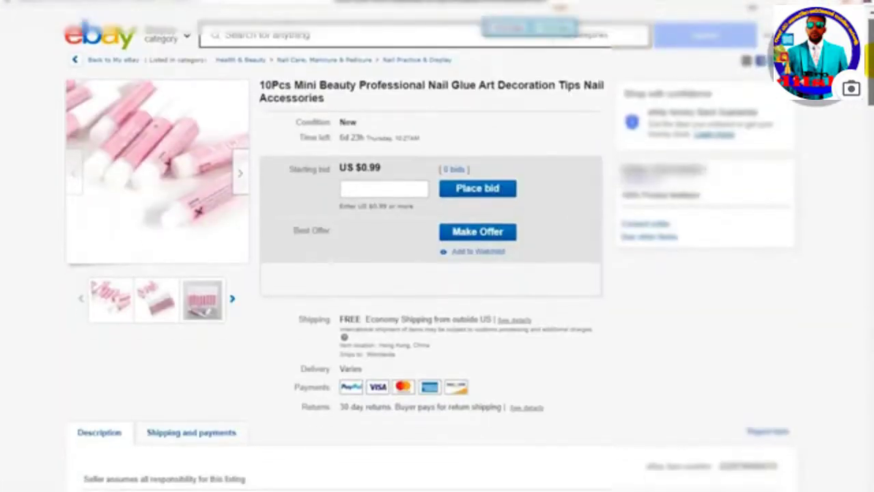
mouse_move(868, 62)
left_mouse_down()
mouse_move(861, 107)
mouse_move(865, 419)
mouse_move(867, 58)
left_mouse_up()
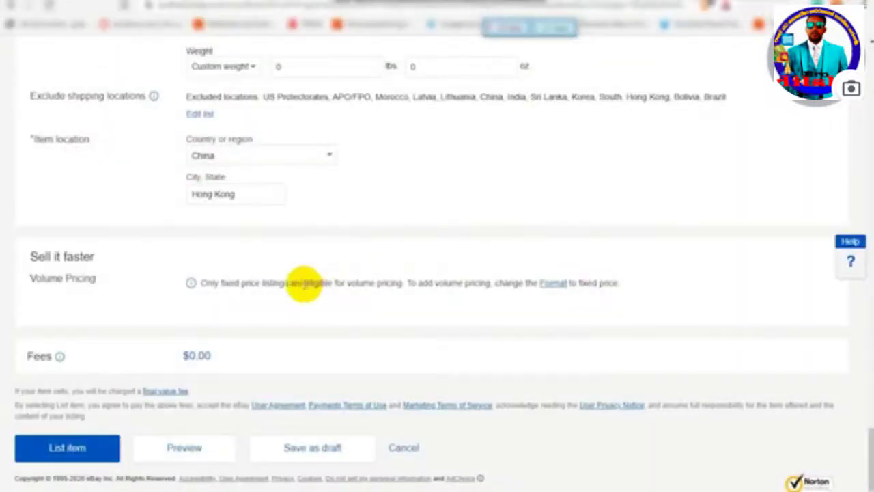
Step: Publish the listing with List item, then finish via "I'm done now"
left_click(68, 448)
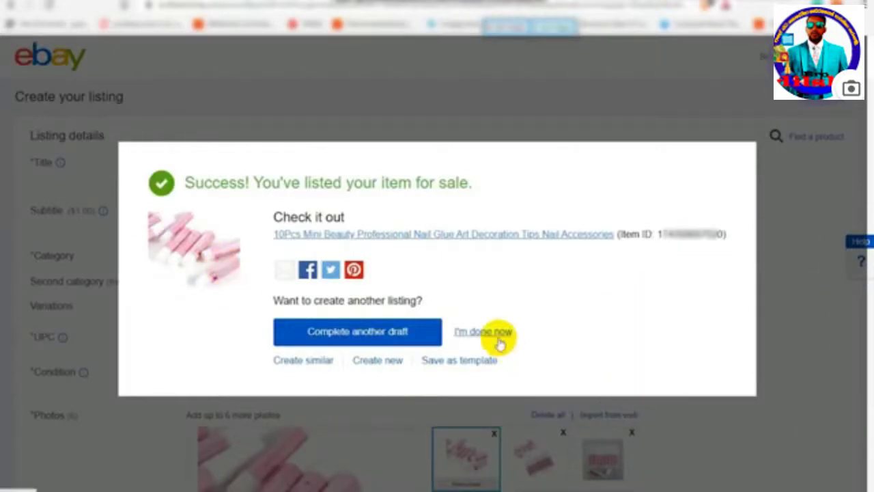
left_click(497, 340)
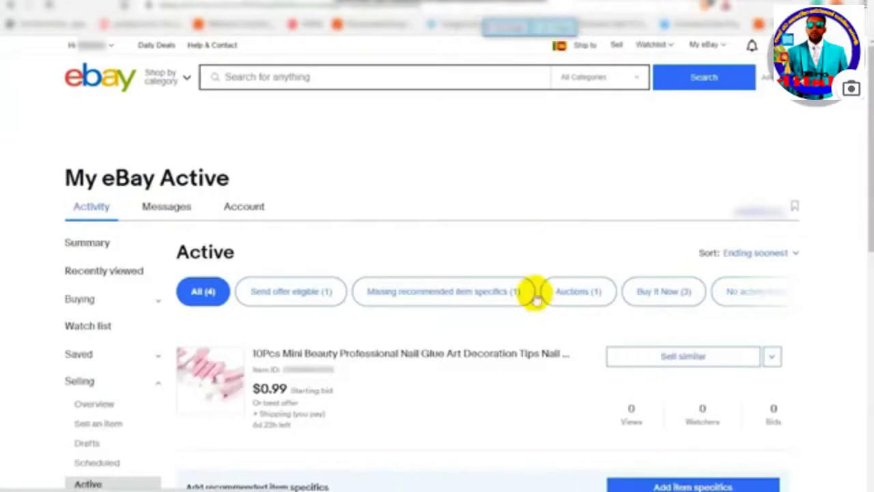
Step: Open the live 10Pcs nail glue listing and review its $0.99 bid, specifics and description
left_click(291, 357)
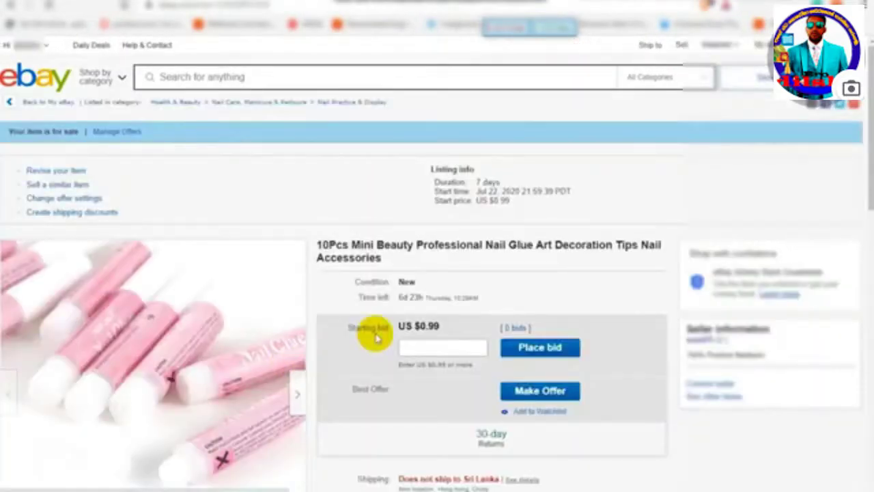
scroll(376, 337, "down", 3)
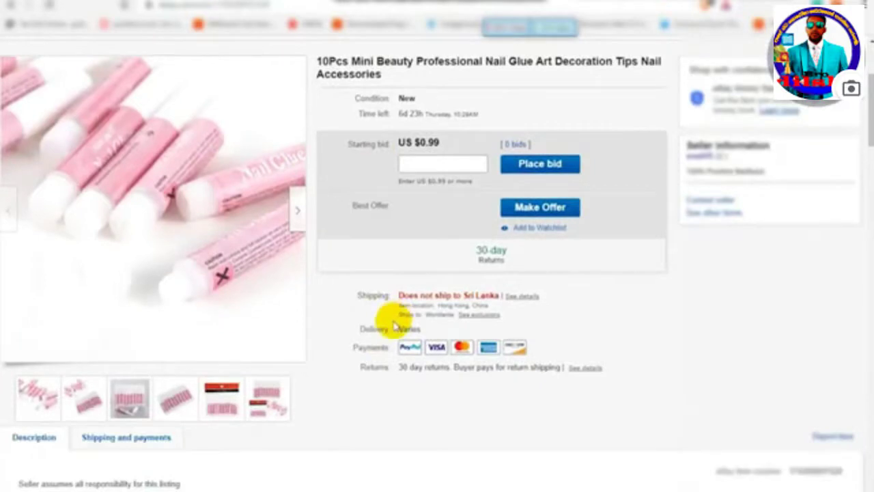
scroll(395, 327, "down", 6)
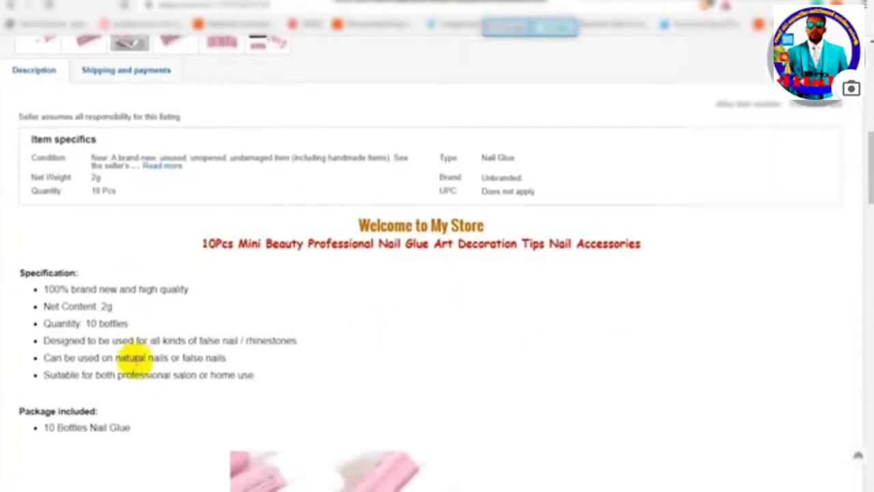
scroll(468, 328, "down", 12)
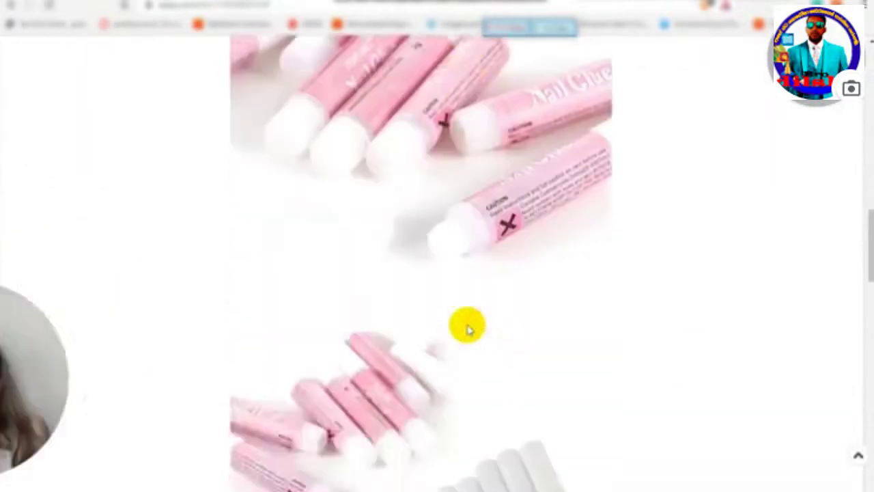
scroll(469, 328, "down", 10)
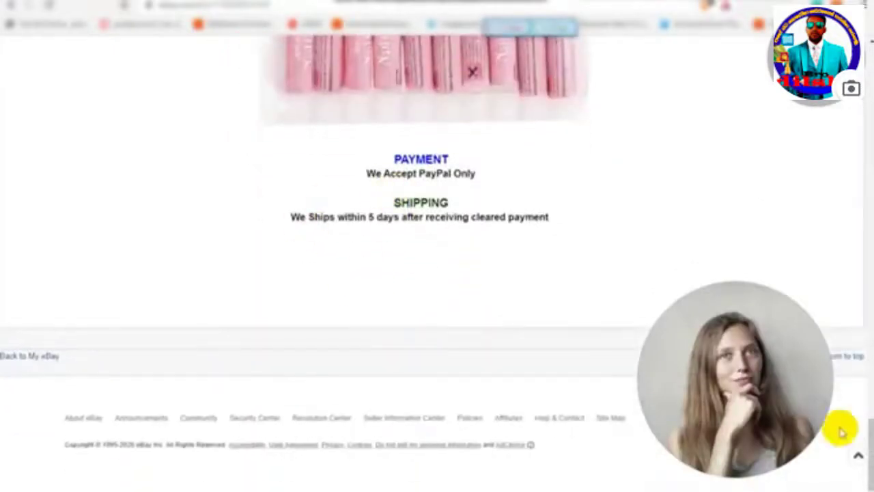
left_click_drag(868, 430, 869, 63)
scroll(445, 221, "up", 3)
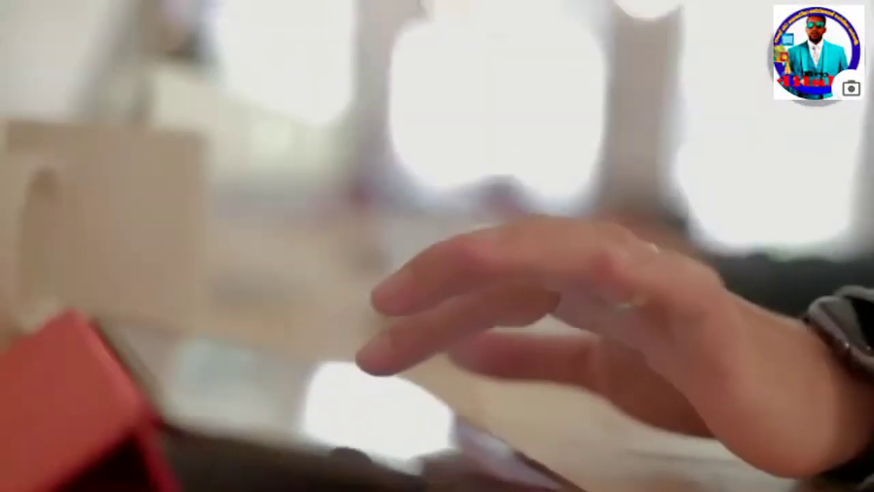